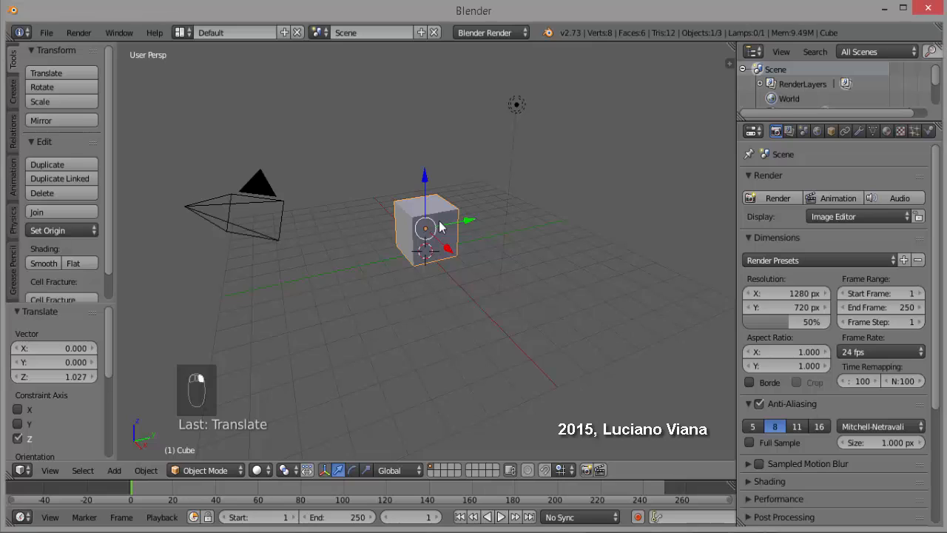
# Step: Delete the default cube from the scene
pyautogui.click(440, 228)
pyautogui.press('x')
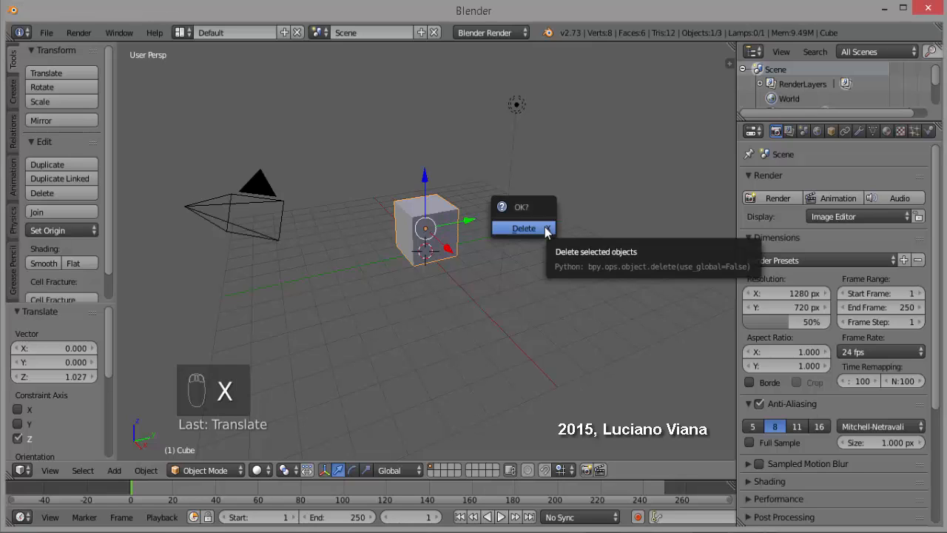
pyautogui.click(524, 228)
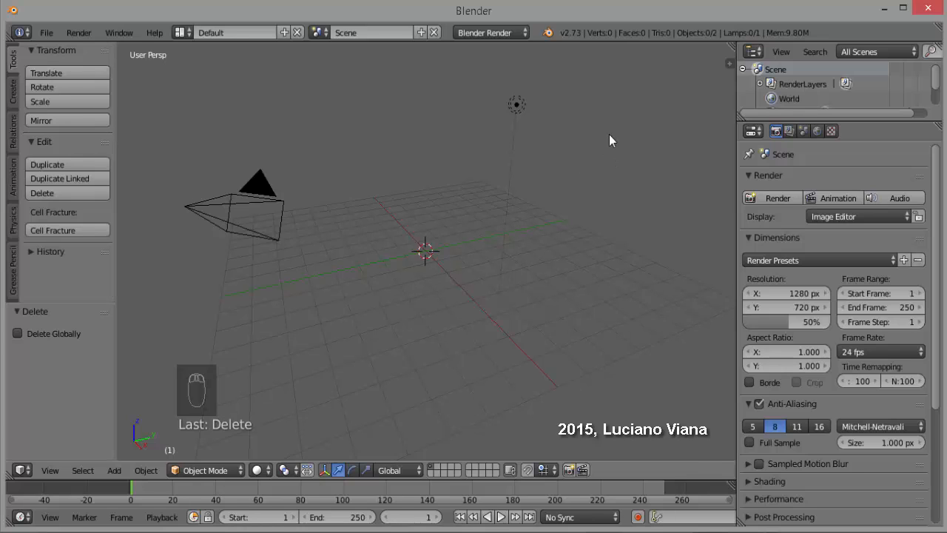
# Step: Add a text object at the scene origin
pyautogui.hotkey('shift', 'a')
pyautogui.moveTo(609, 135)
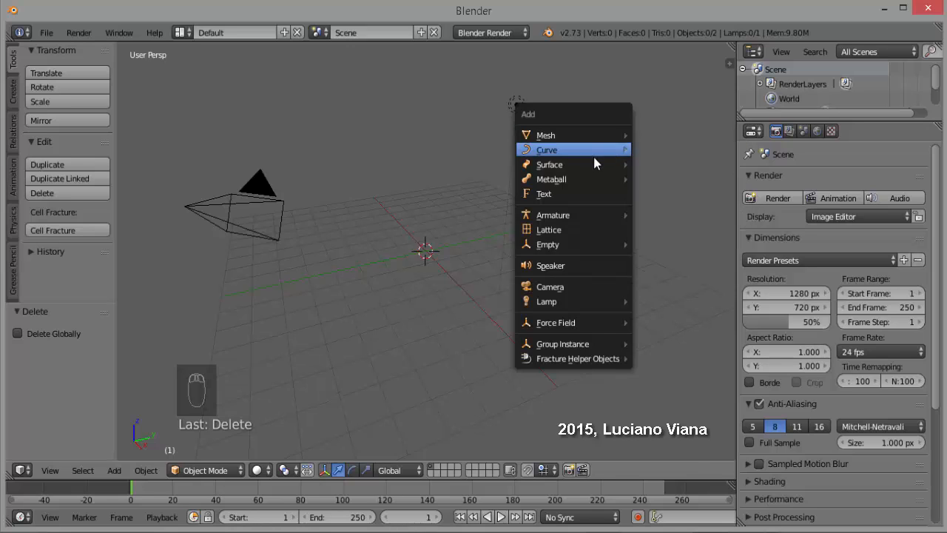
pyautogui.click(553, 196)
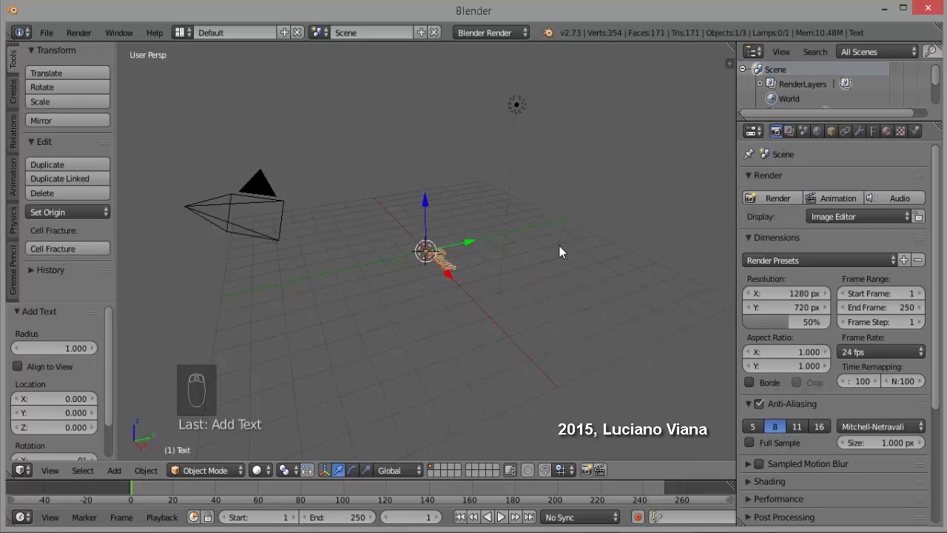
pyautogui.moveTo(561, 246); pyautogui.dragTo(560, 246, button='middle')
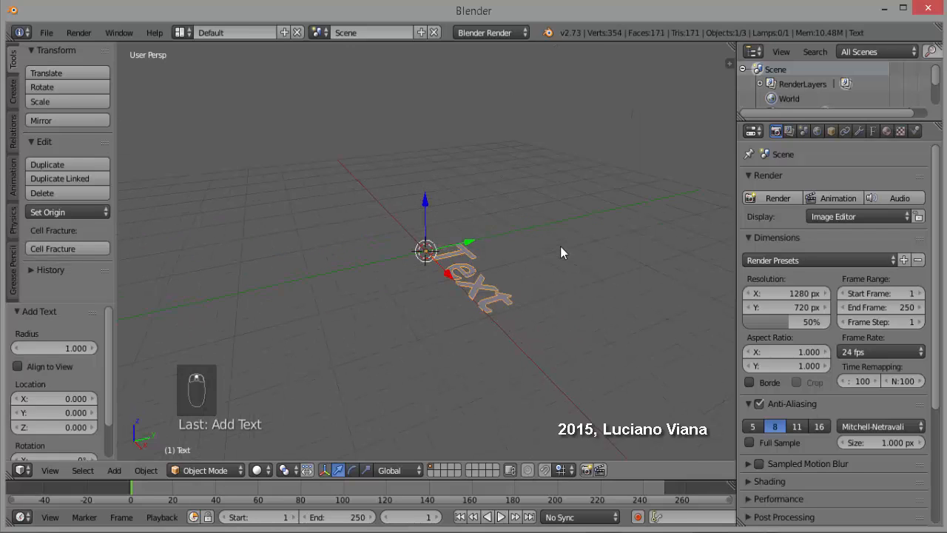
pyautogui.scroll(2, 561, 246)
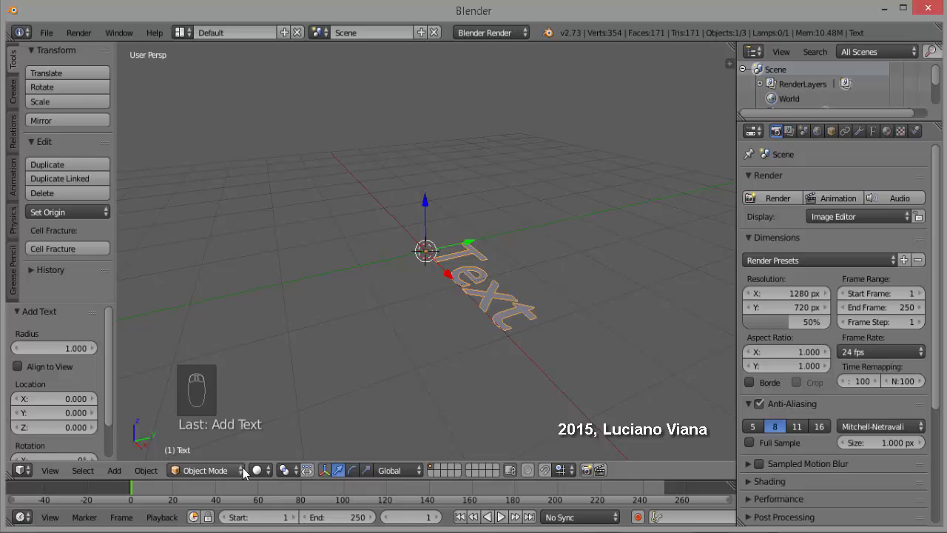
# Step: Replace the text object's content with "ÁGUA" and return to Object Mode
pyautogui.click(207, 470)
pyautogui.click(232, 437)
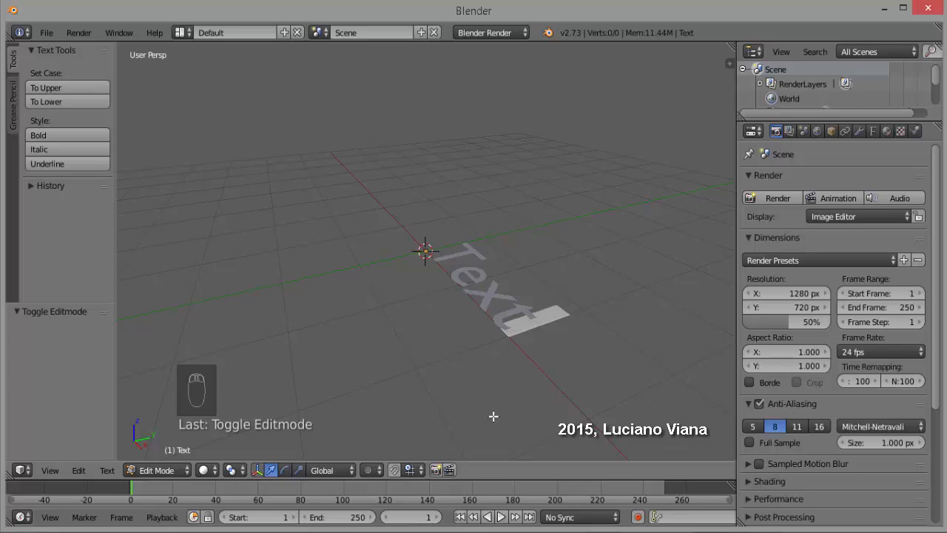
pyautogui.press('BackSpace')
pyautogui.press('BackSpace')
pyautogui.press('BackSpace')
pyautogui.press('BackSpace')
pyautogui.press('BackSpace')
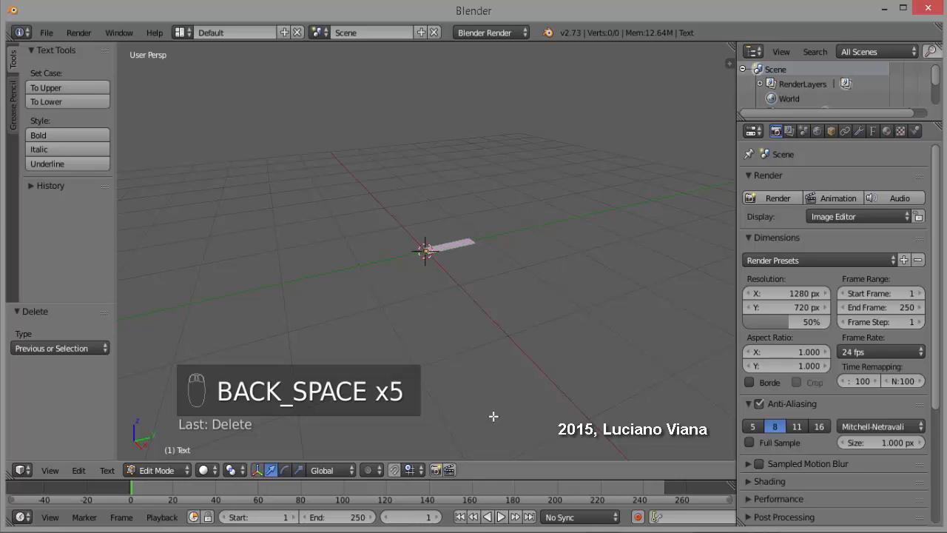
pyautogui.write('ÁGUA')
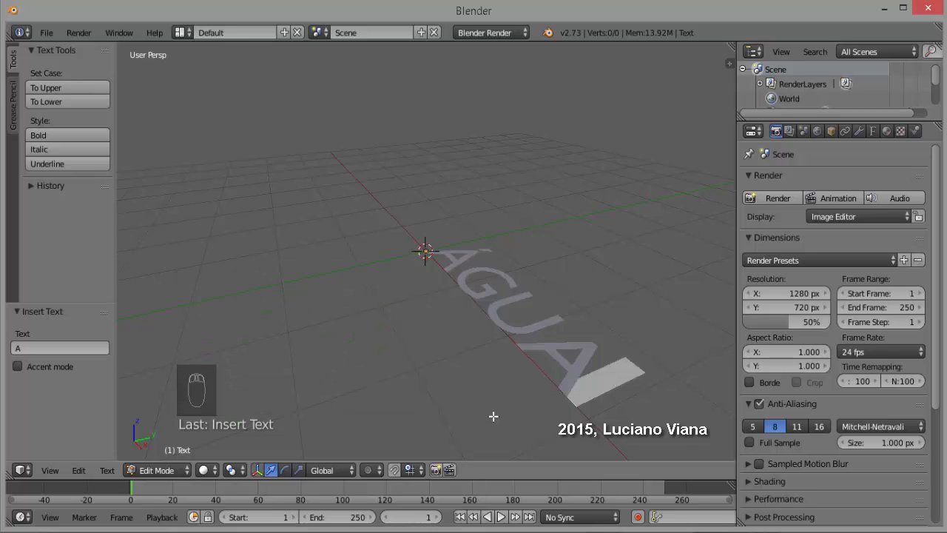
pyautogui.click(186, 472)
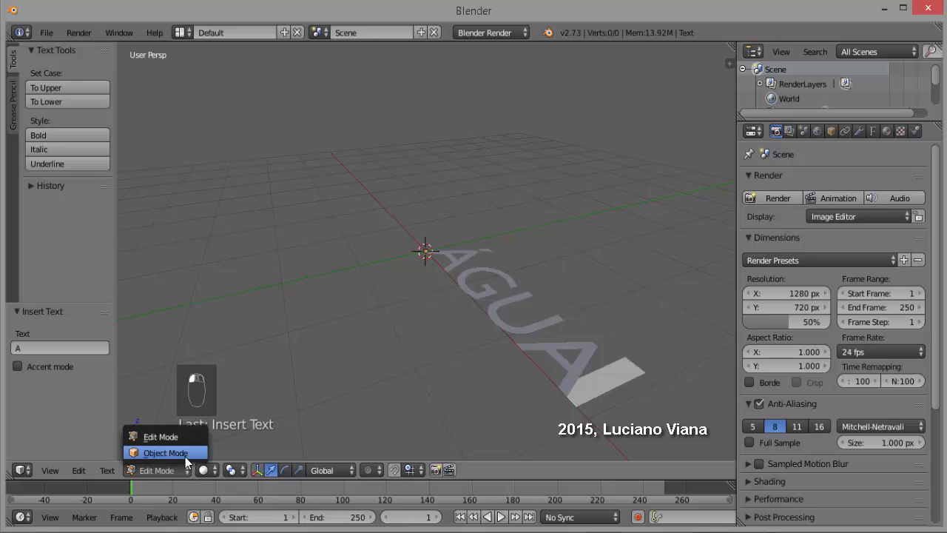
pyautogui.click(185, 453)
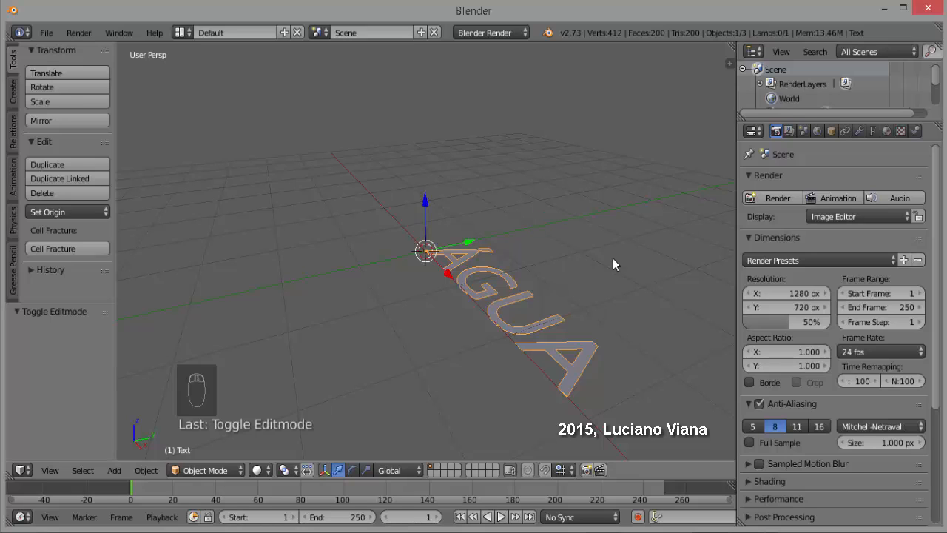
# Step: Rotate the text 90° about the global X axis so it stands upright
pyautogui.press('r')
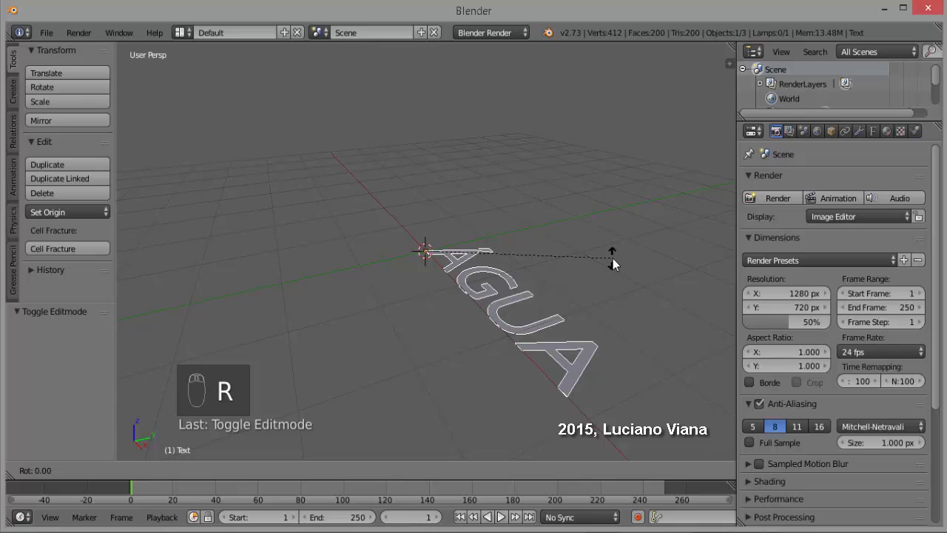
pyautogui.write('90')
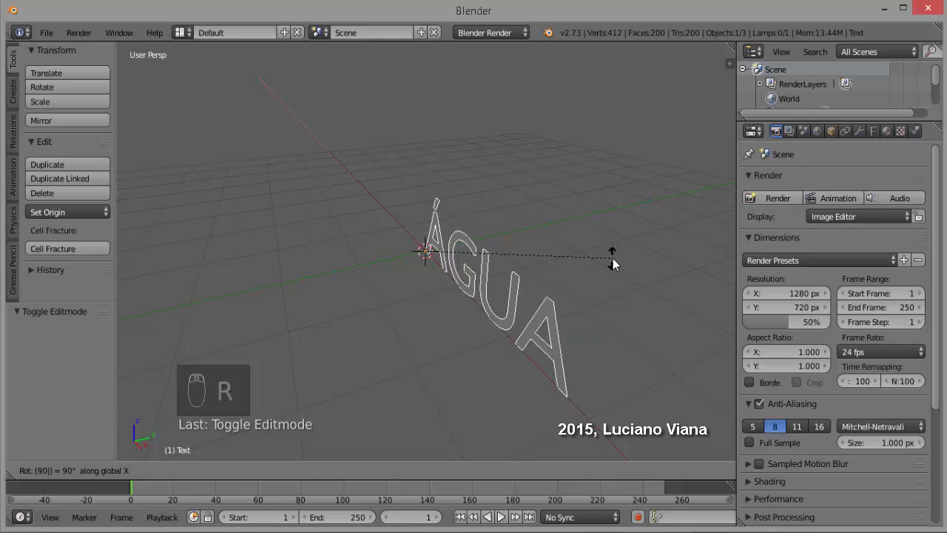
pyautogui.press('Return')
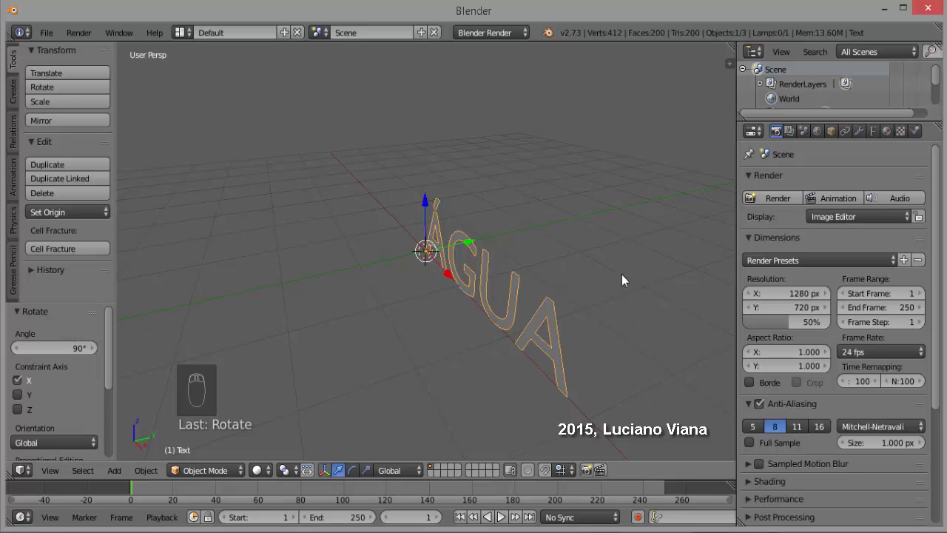
# Step: Widen the properties area and set the text geometry's Extrude to 0.1
pyautogui.moveTo(738, 219); pyautogui.dragTo(704, 227)
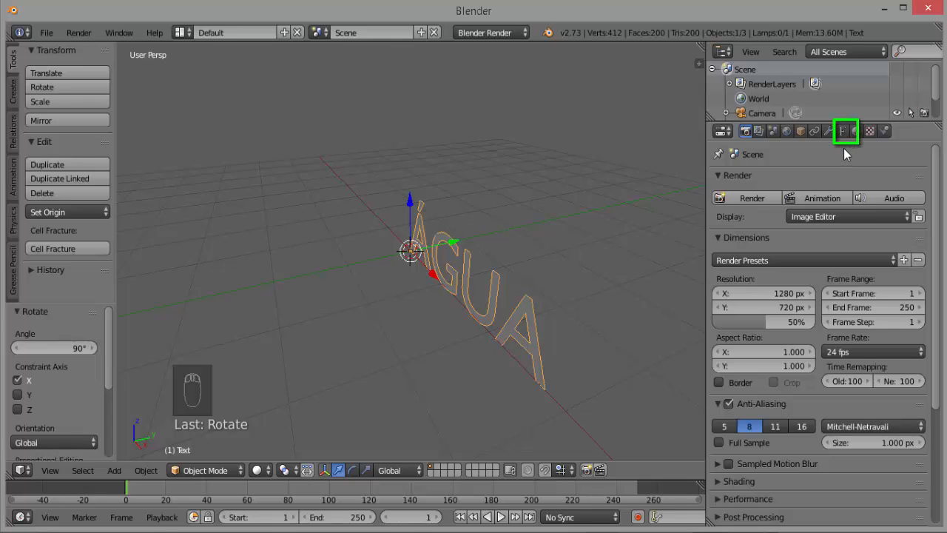
pyautogui.click(843, 131)
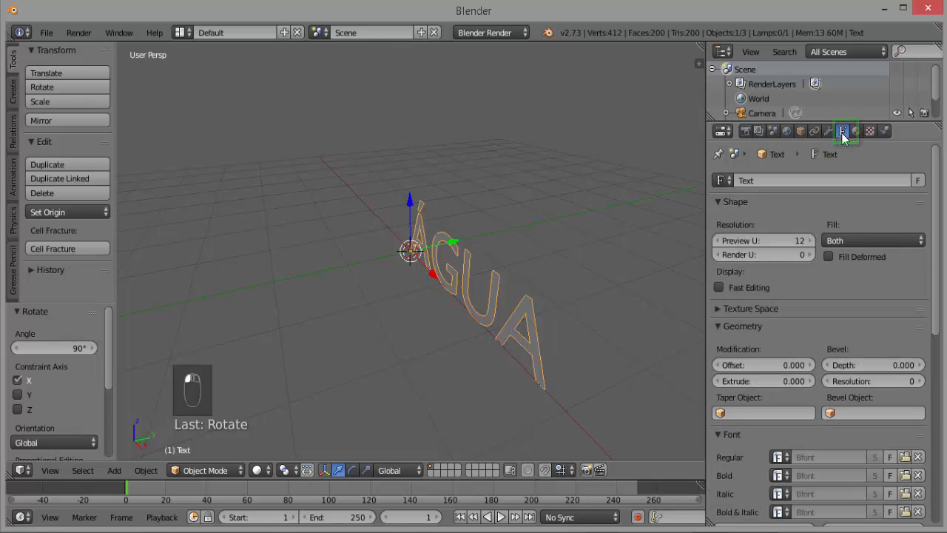
pyautogui.click(770, 381)
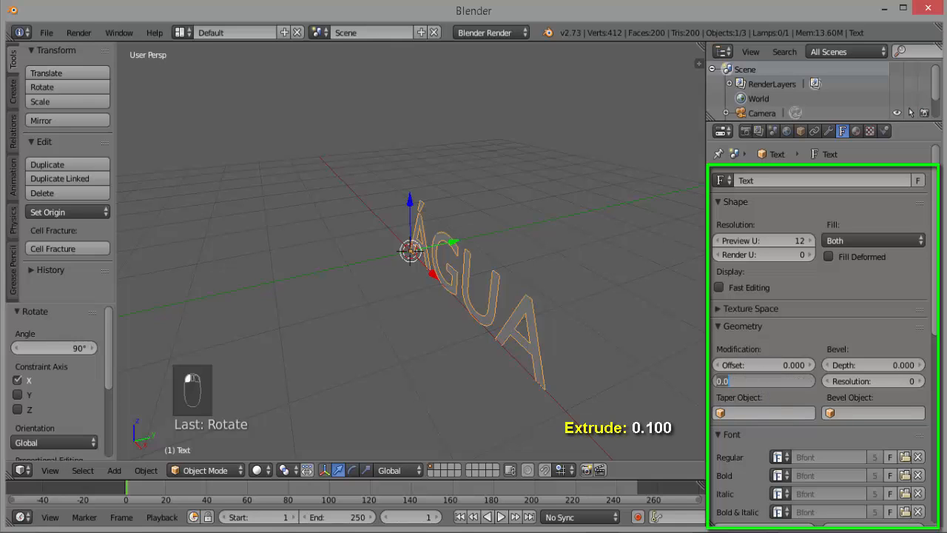
pyautogui.write('0.1')
pyautogui.press('Return')
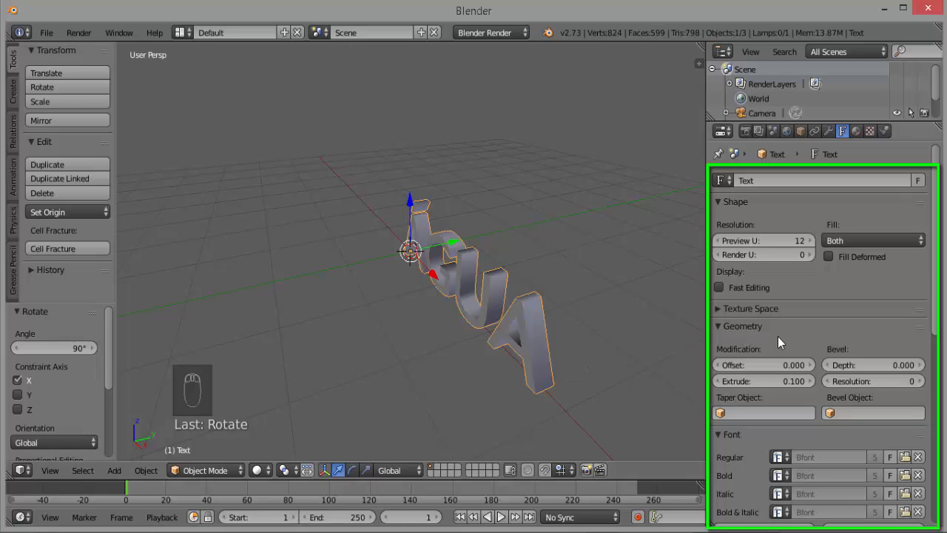
# Step: Bevel the text with a depth of 0.02 and a resolution of 3
pyautogui.click(881, 364)
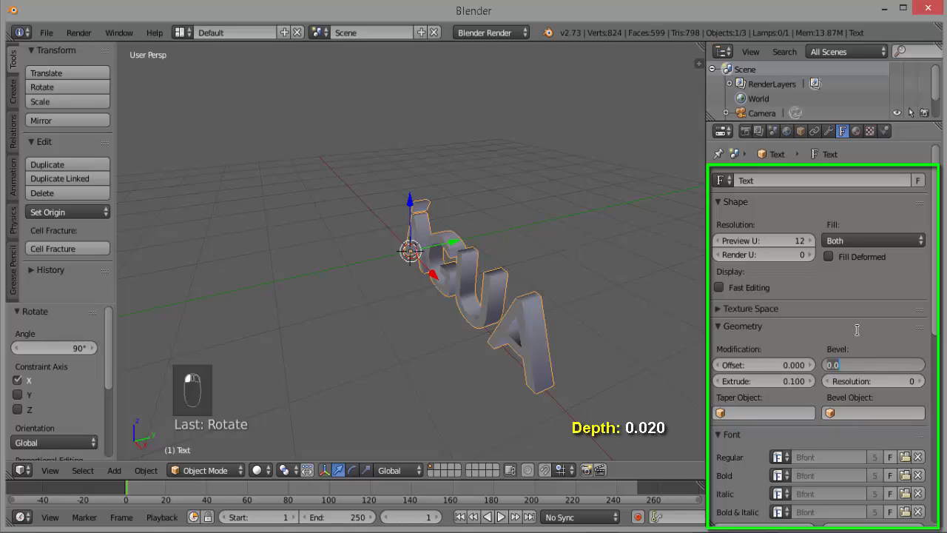
pyautogui.write('0.02')
pyautogui.press('Return')
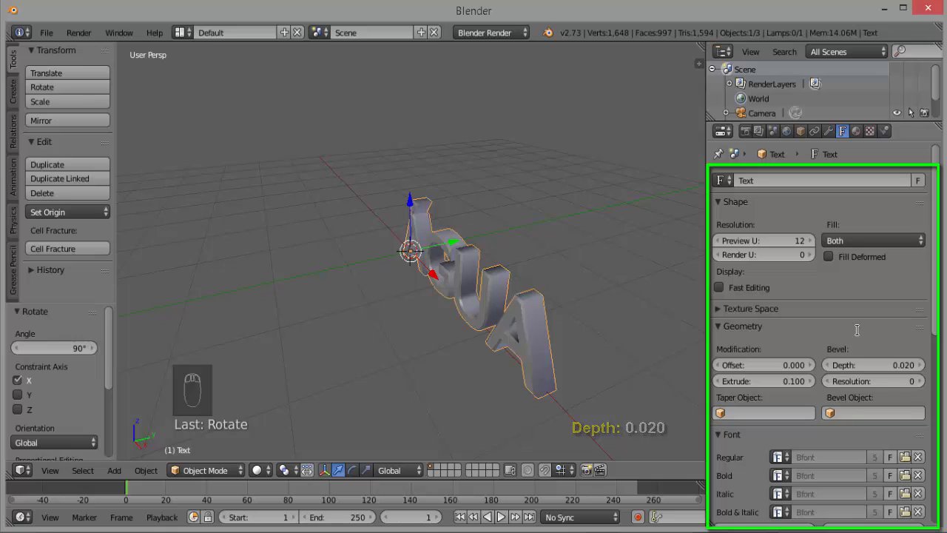
pyautogui.click(881, 382)
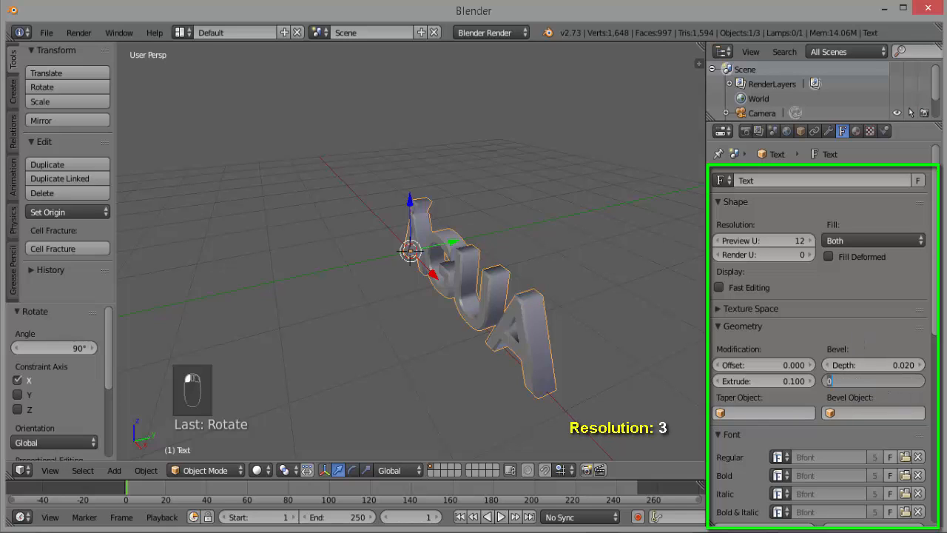
pyautogui.write('3')
pyautogui.press('Return')
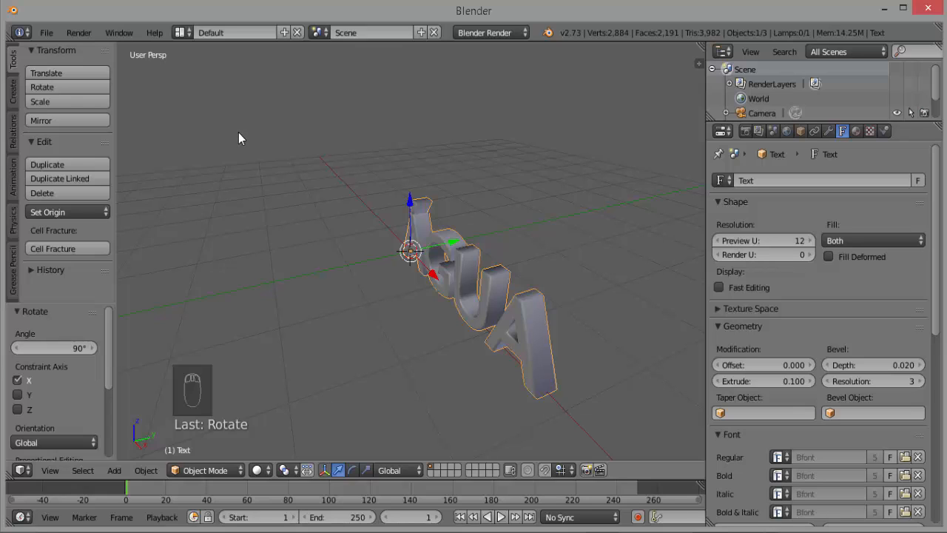
# Step: Convert the extruded text object to a mesh
pyautogui.hotkey('alt', 'c')
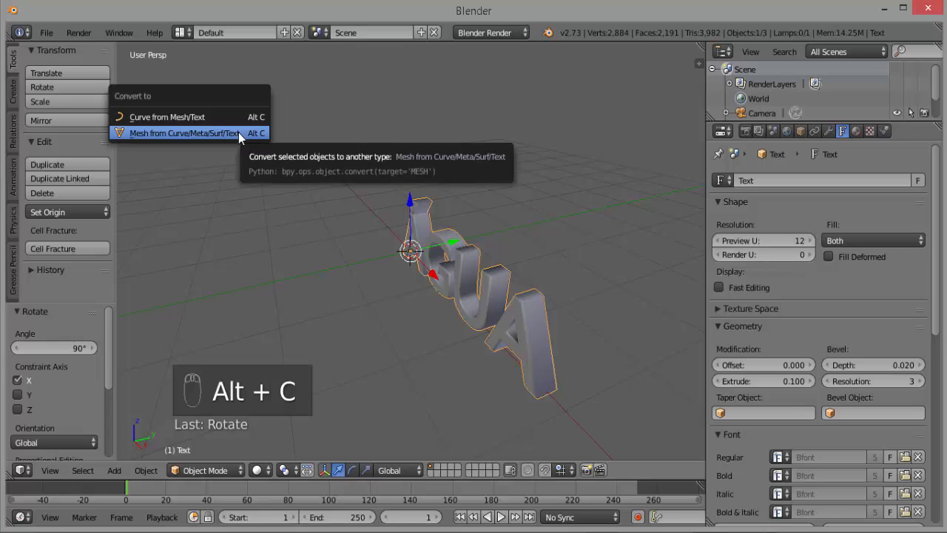
pyautogui.click(197, 133)
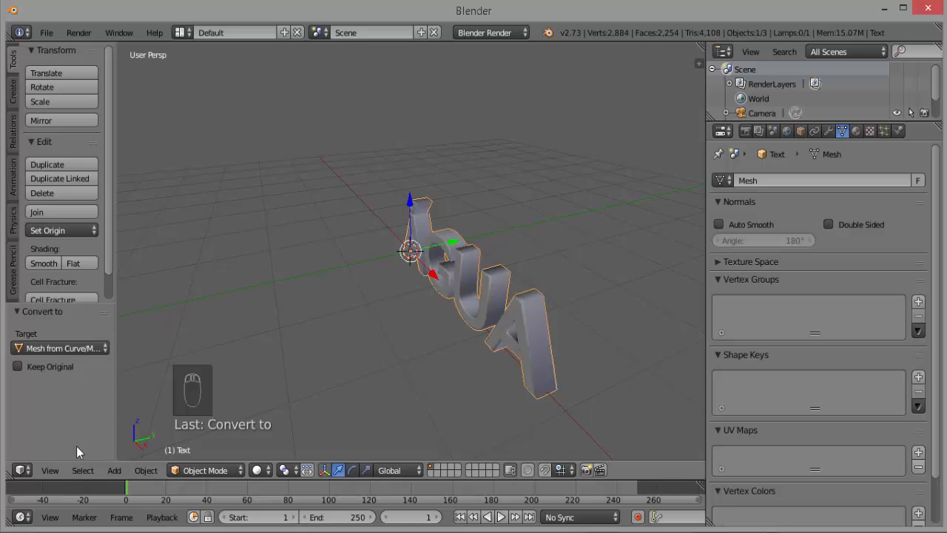
# Step: Set the viewport to a front orthographic view and display the text mesh in wireframe
pyautogui.click(57, 470)
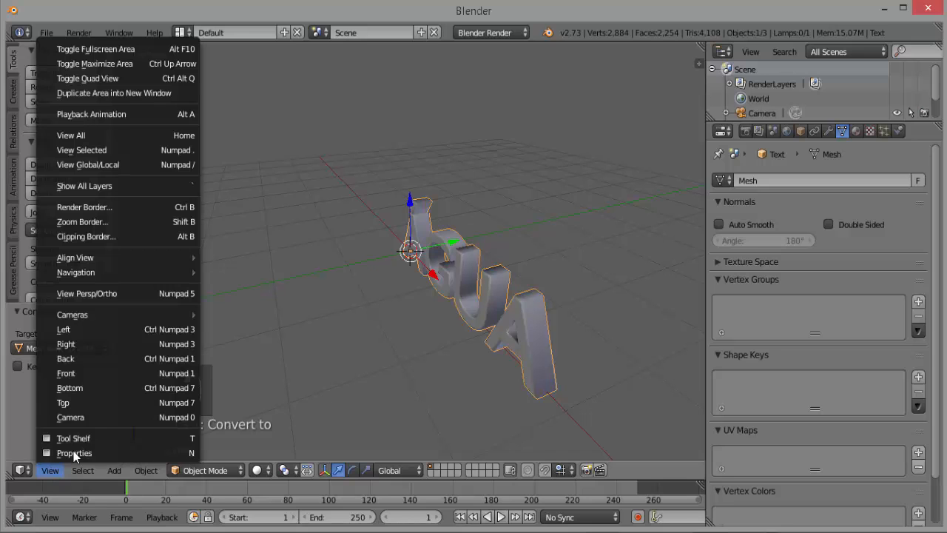
pyautogui.click(69, 373)
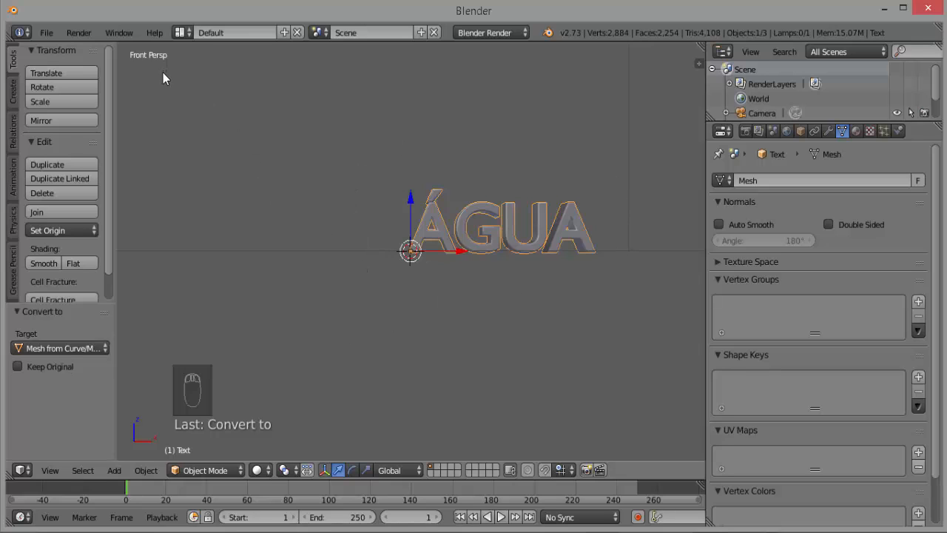
pyautogui.click(50, 471)
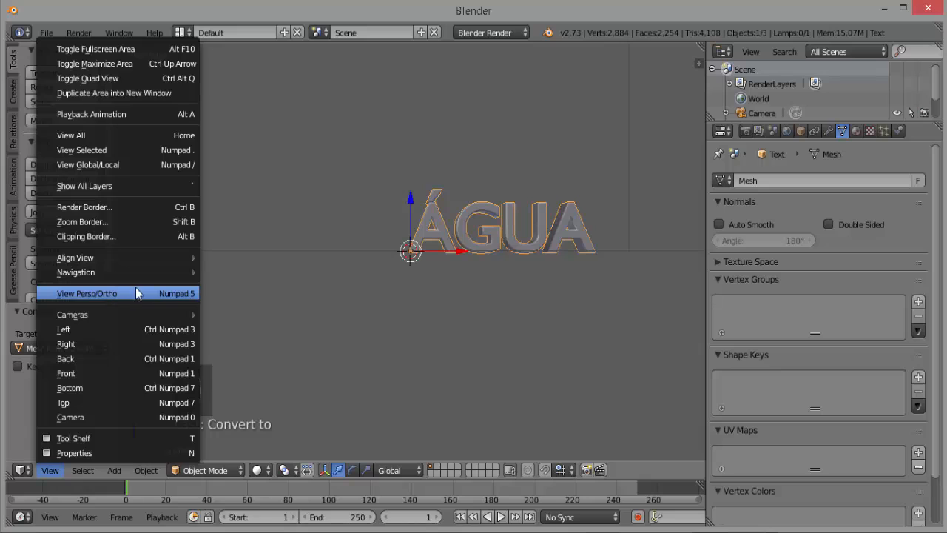
pyautogui.click(104, 294)
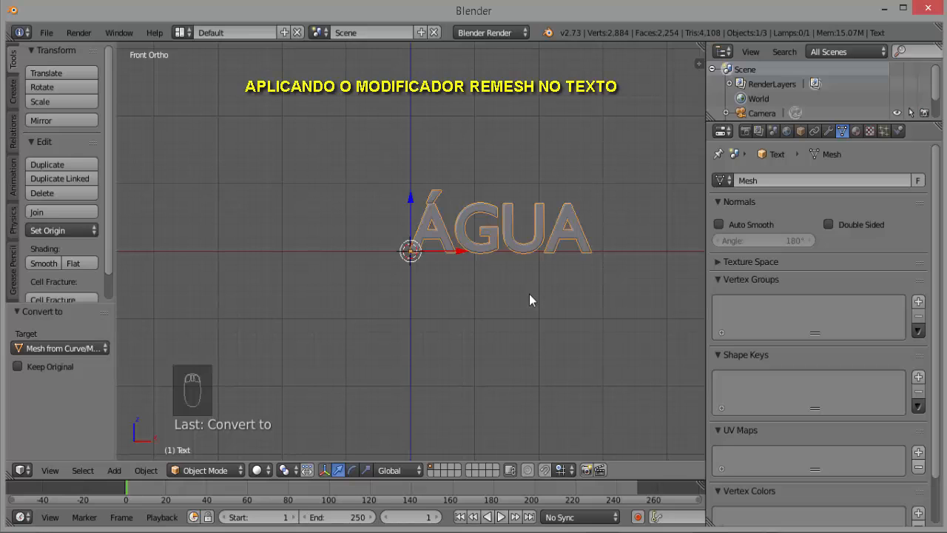
pyautogui.press('z')
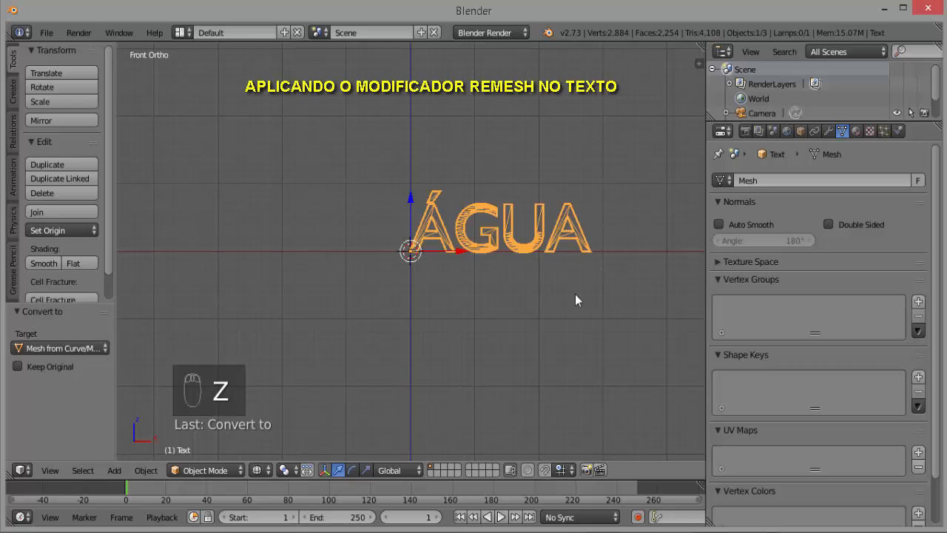
pyautogui.scroll(1, 636, 283)
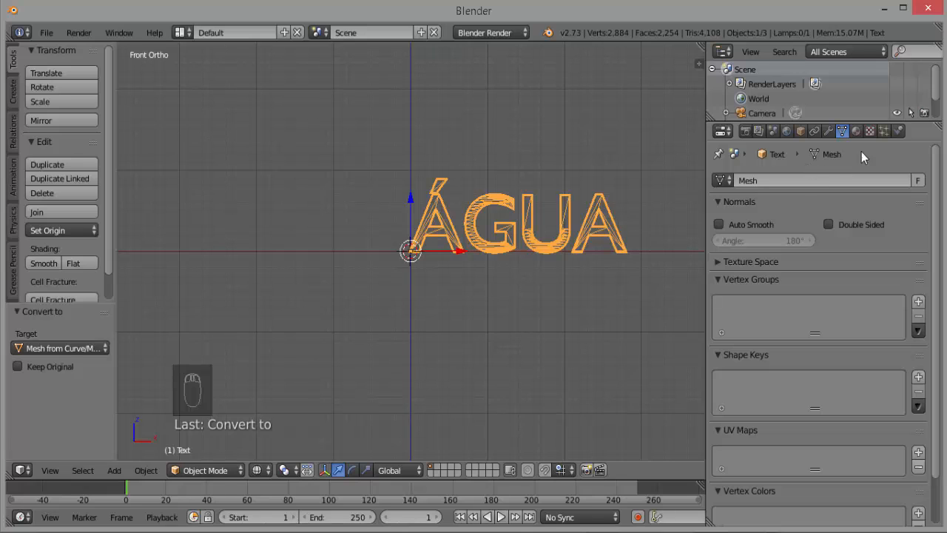
# Step: Add a Remesh modifier to the text mesh and turn off Remove Disconnected Pieces
pyautogui.click(828, 133)
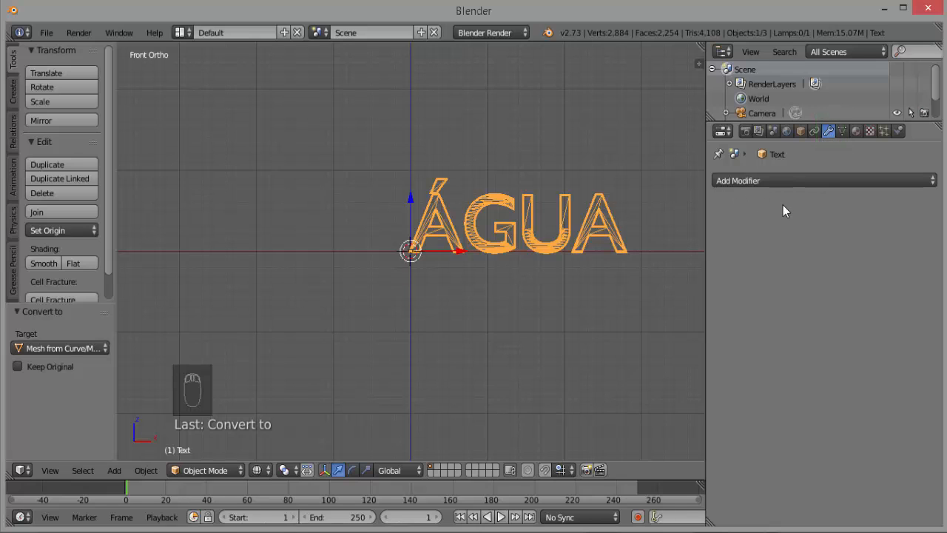
pyautogui.click(787, 179)
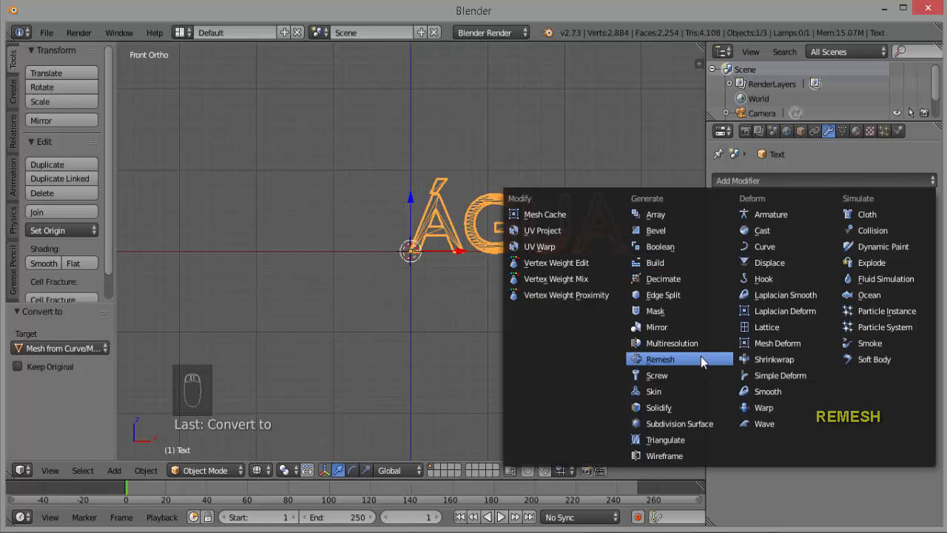
pyautogui.click(660, 359)
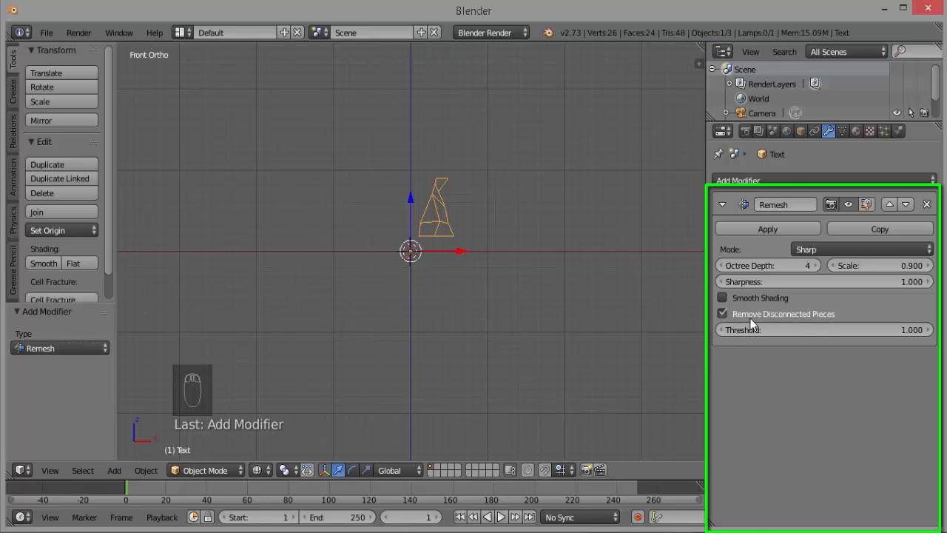
pyautogui.click(722, 313)
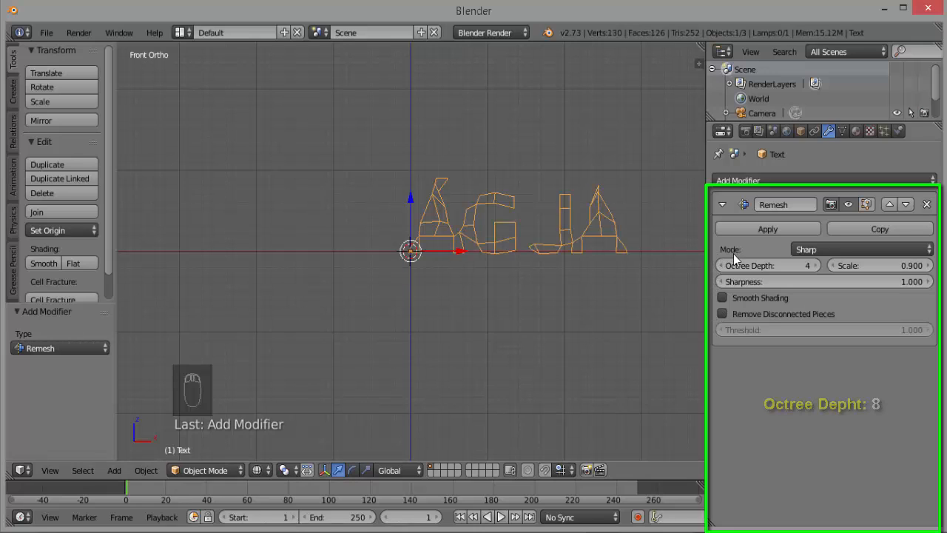
# Step: Set the Remesh modifier's octree depth to 8 and apply the modifier to the text mesh
pyautogui.click(773, 265)
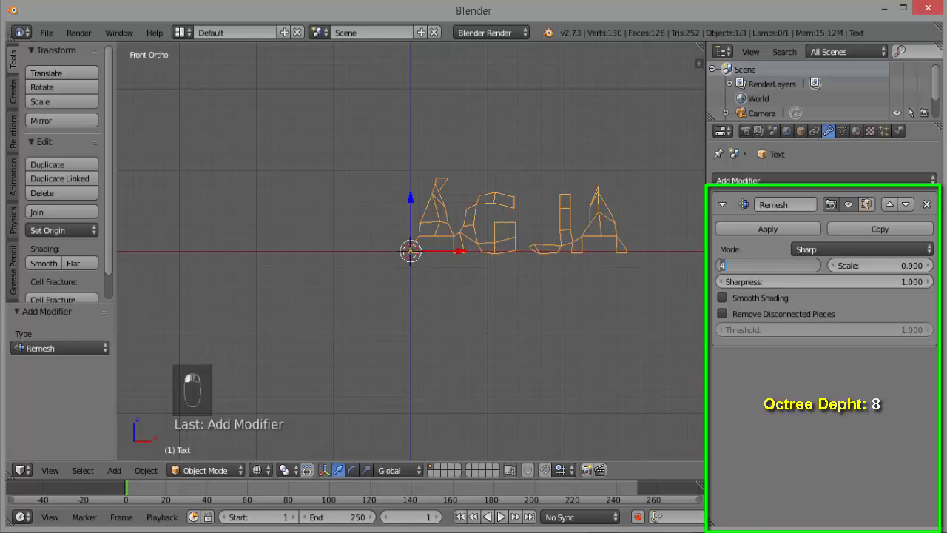
pyautogui.write('8')
pyautogui.press('Return')
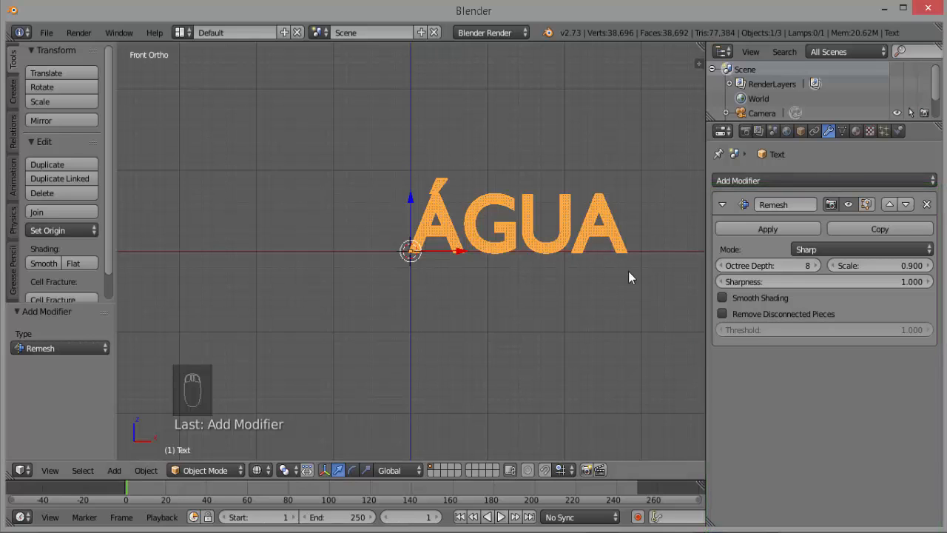
pyautogui.click(774, 228)
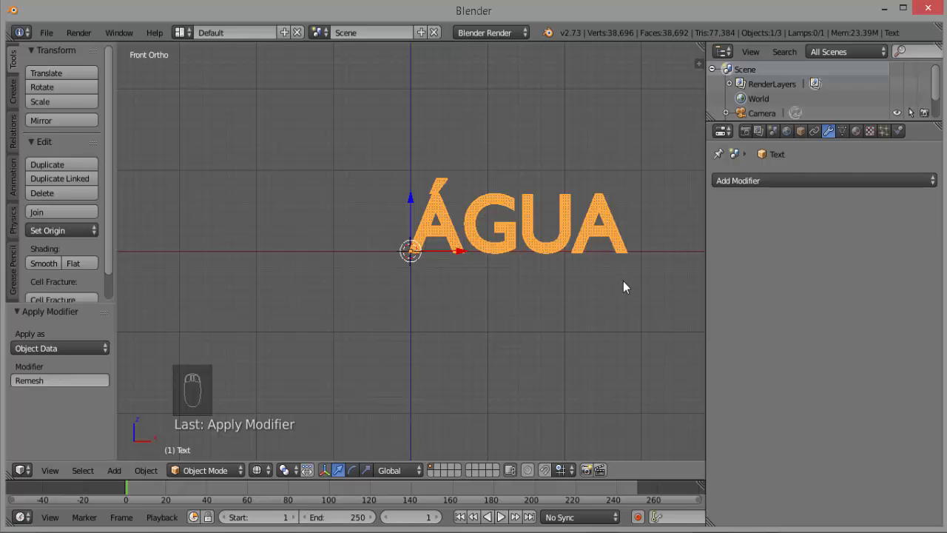
# Step: Display the viewport in solid shading and set the text mesh to smooth shading
pyautogui.scroll(2, 623, 287)
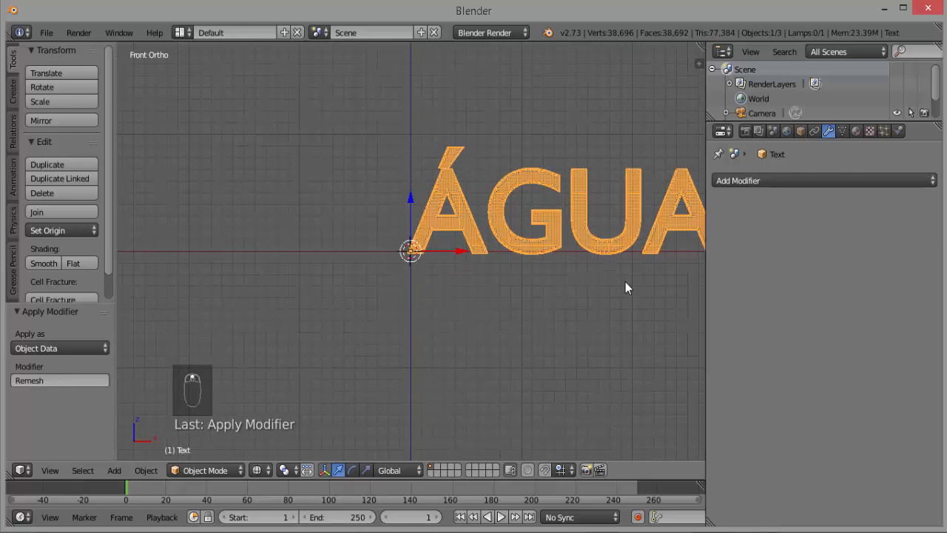
pyautogui.press('z')
pyautogui.scroll(4, 606, 284)
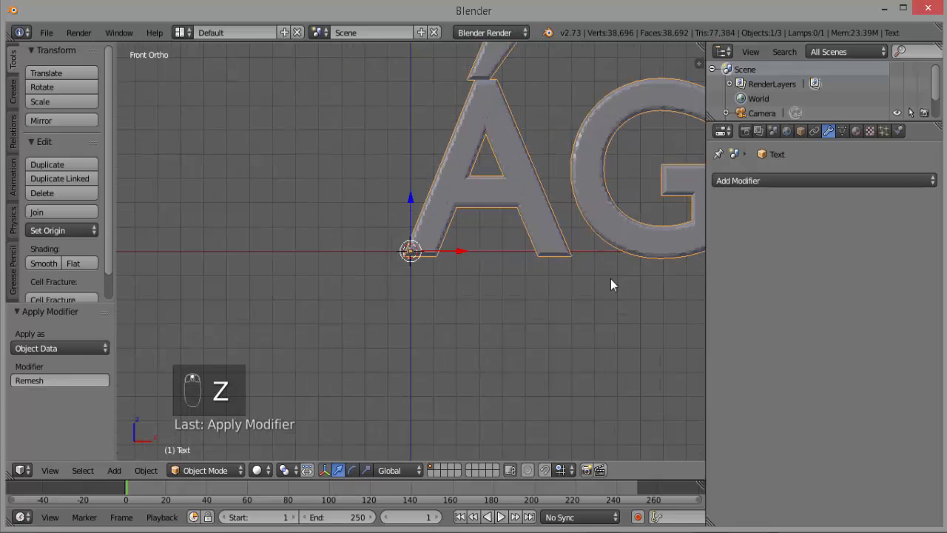
pyautogui.scroll(1, 611, 279)
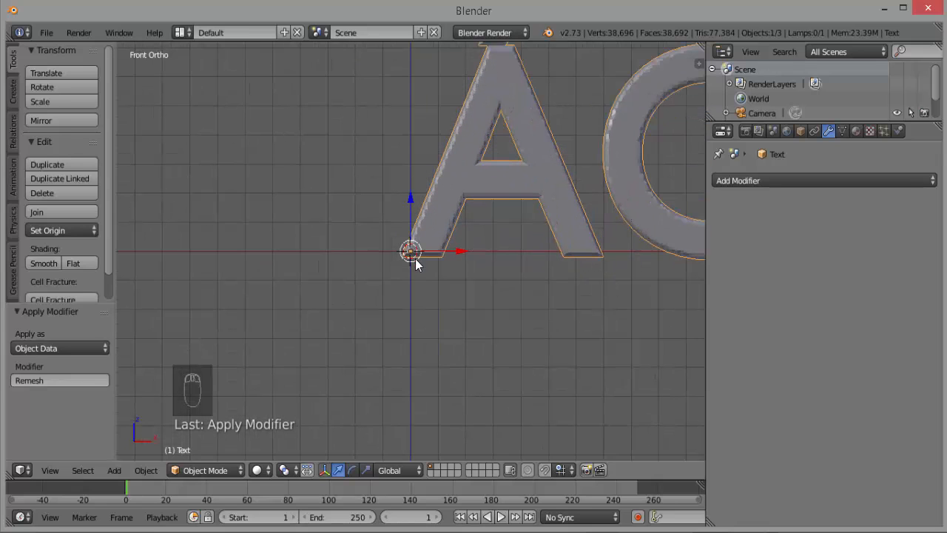
pyautogui.scroll(-2, 619, 266)
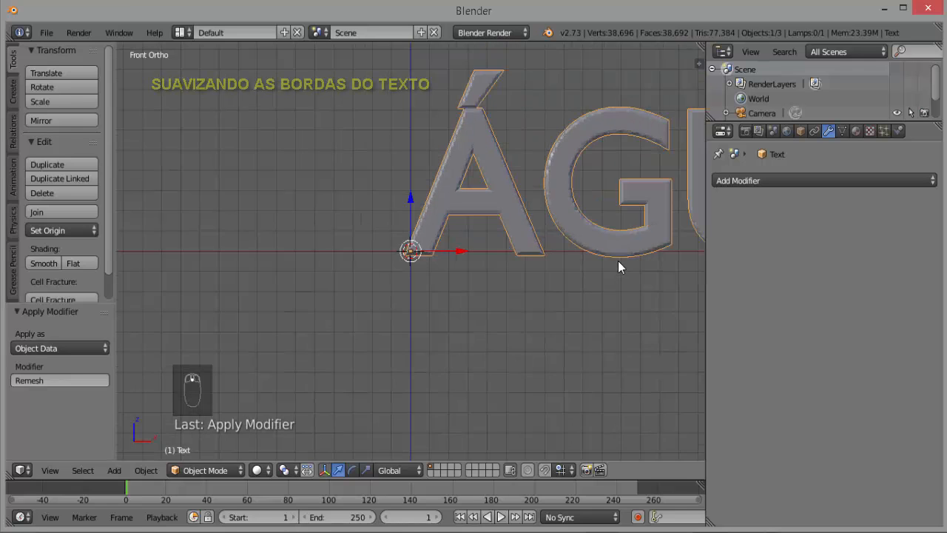
pyautogui.scroll(1, 473, 138)
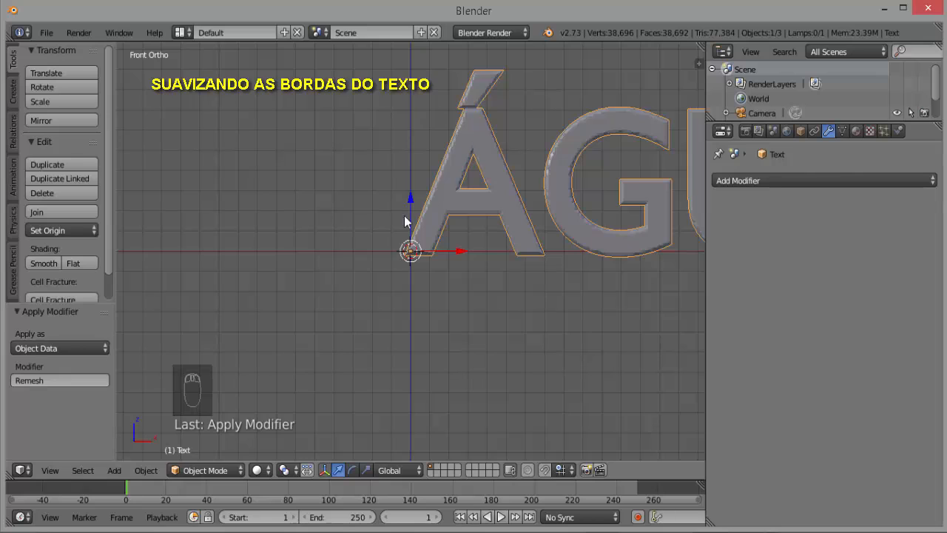
pyautogui.click(46, 265)
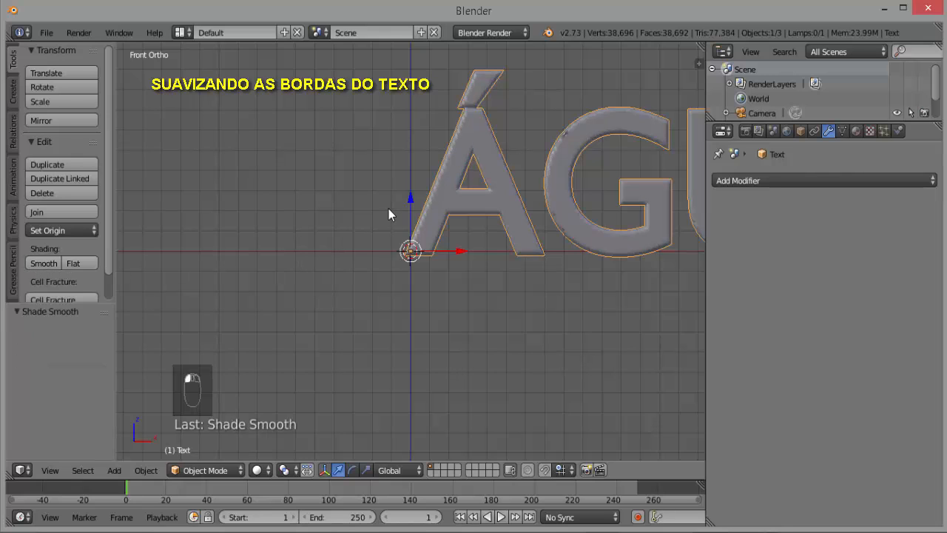
pyautogui.scroll(-1, 389, 210)
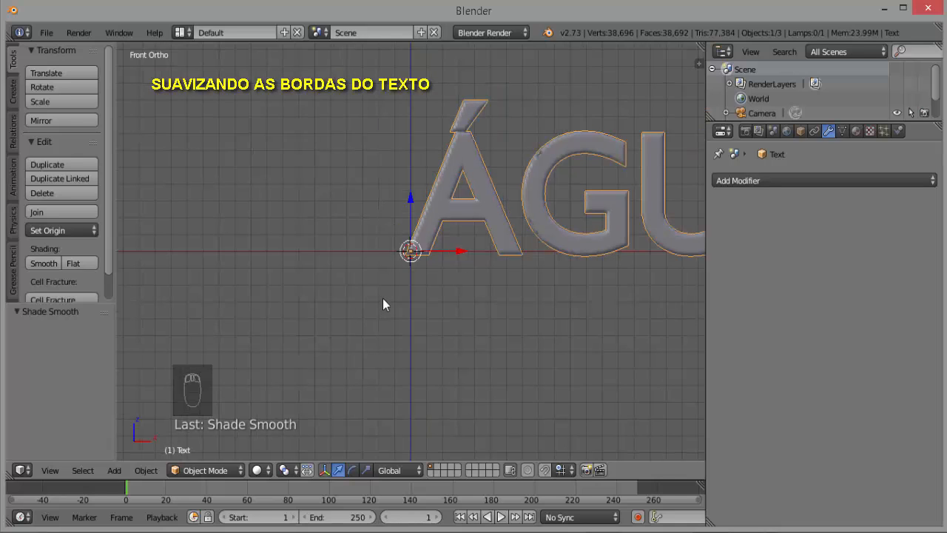
# Step: Smooth all vertices of the text mesh in Edit Mode with 10 repeats and return to Object Mode
pyautogui.click(240, 472)
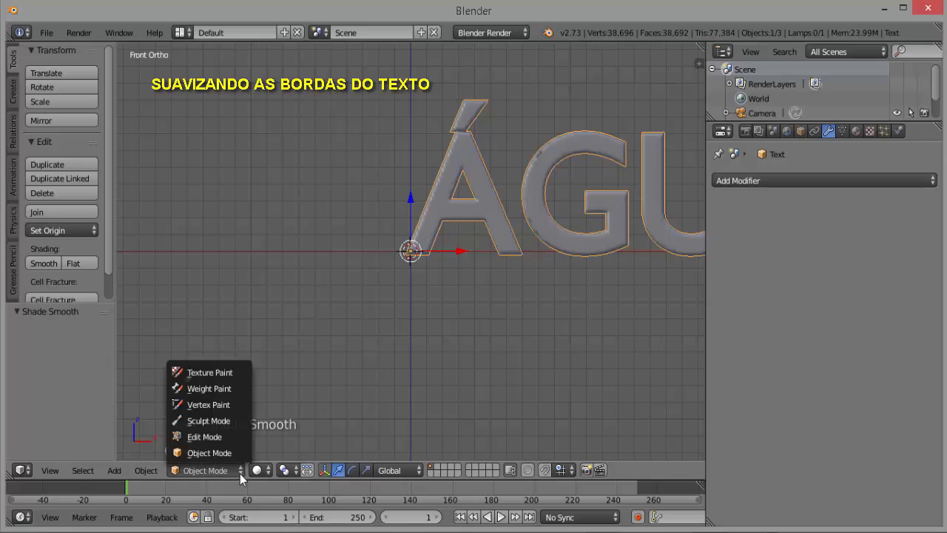
pyautogui.click(214, 435)
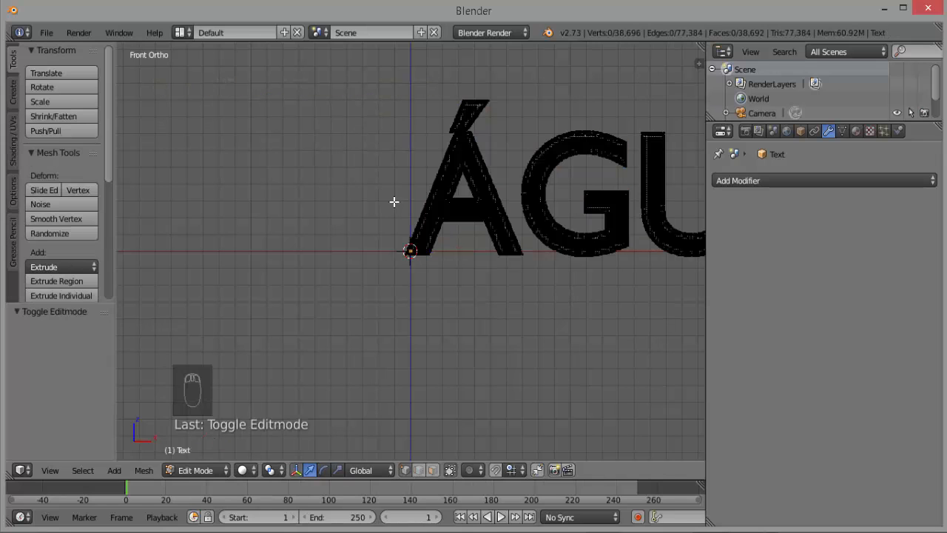
pyautogui.press('a')
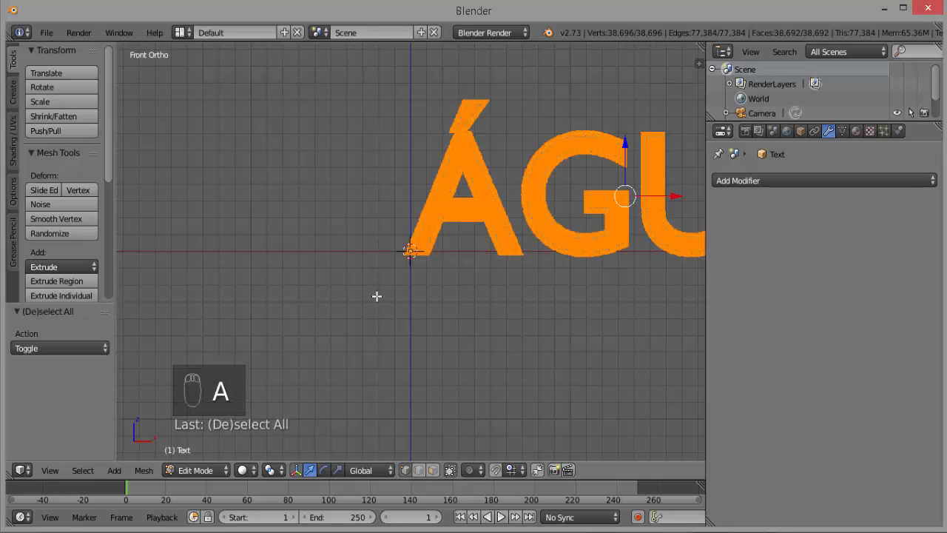
pyautogui.scroll(-3, 566, 306)
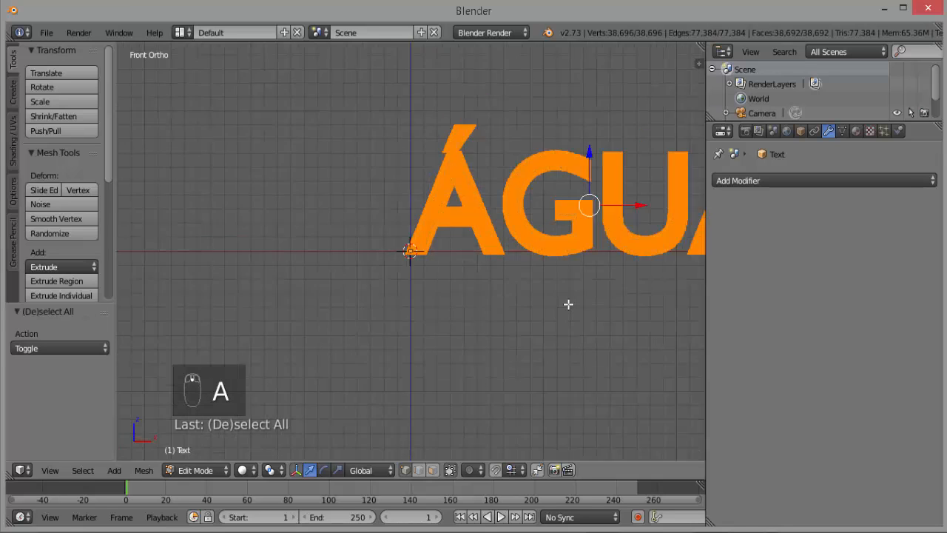
pyautogui.scroll(1, 568, 304)
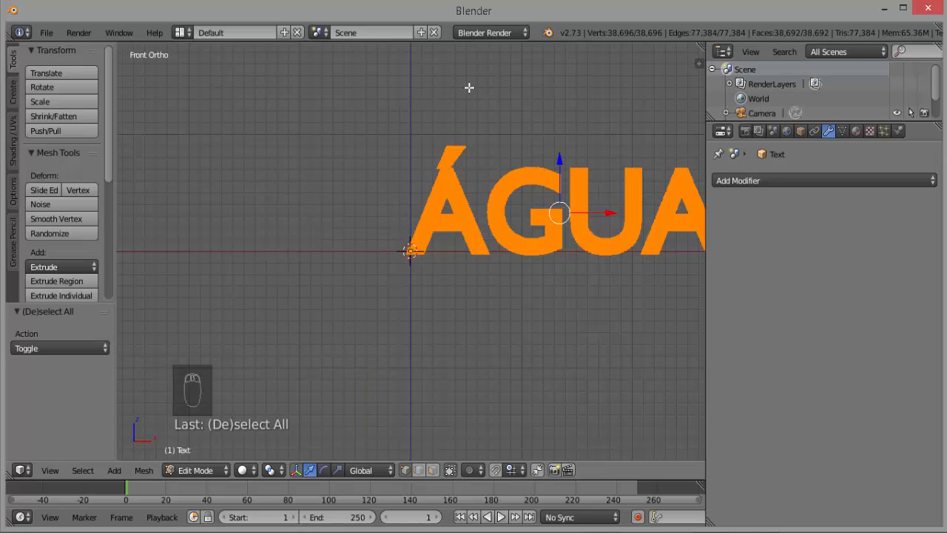
pyautogui.click(64, 219)
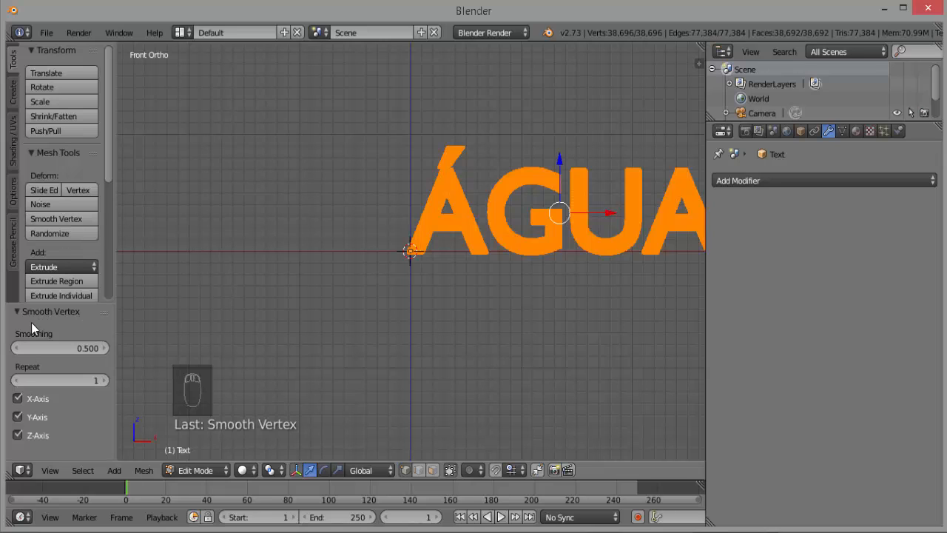
pyautogui.click(51, 380)
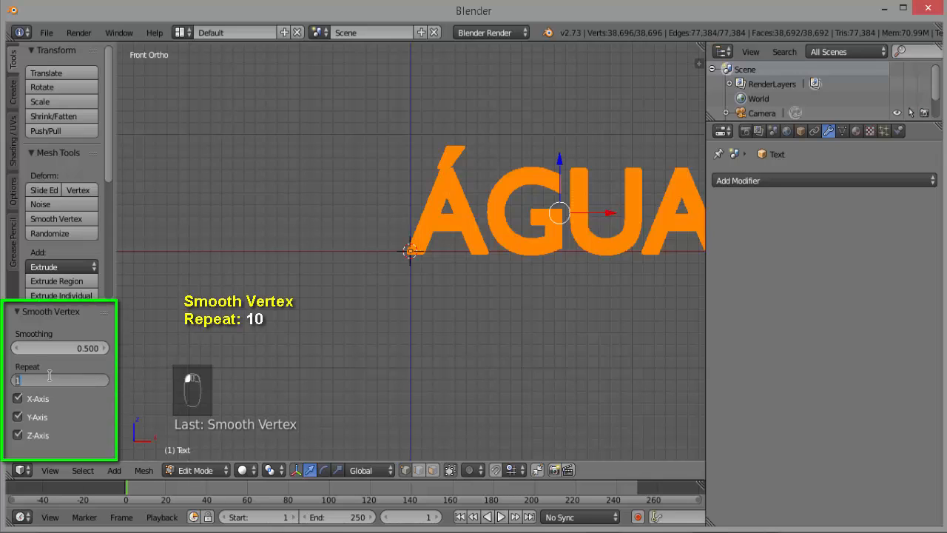
pyautogui.write('10')
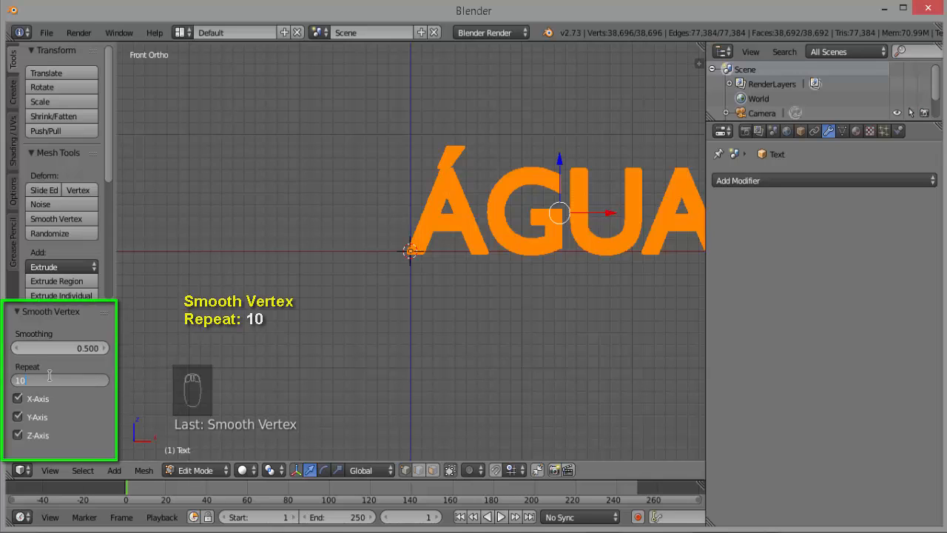
pyautogui.press('Return')
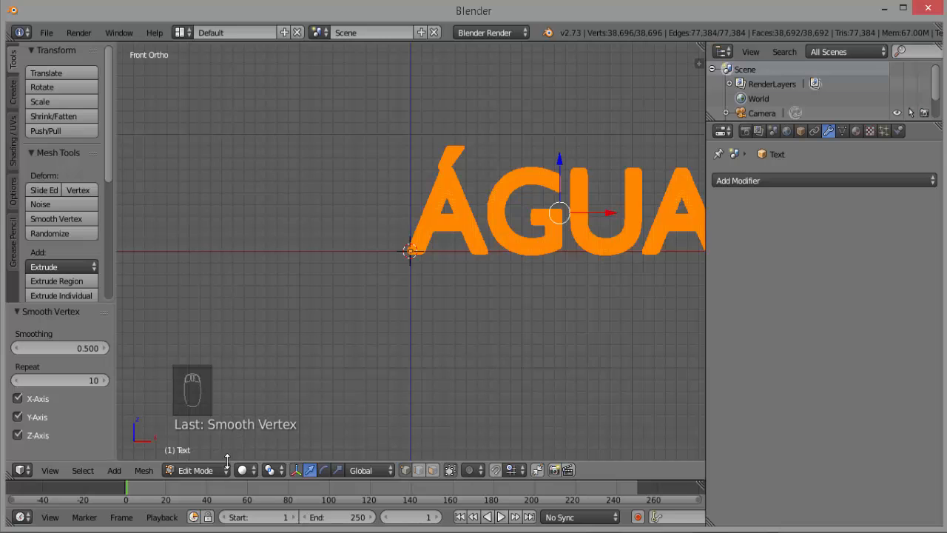
pyautogui.click(226, 468)
pyautogui.click(222, 453)
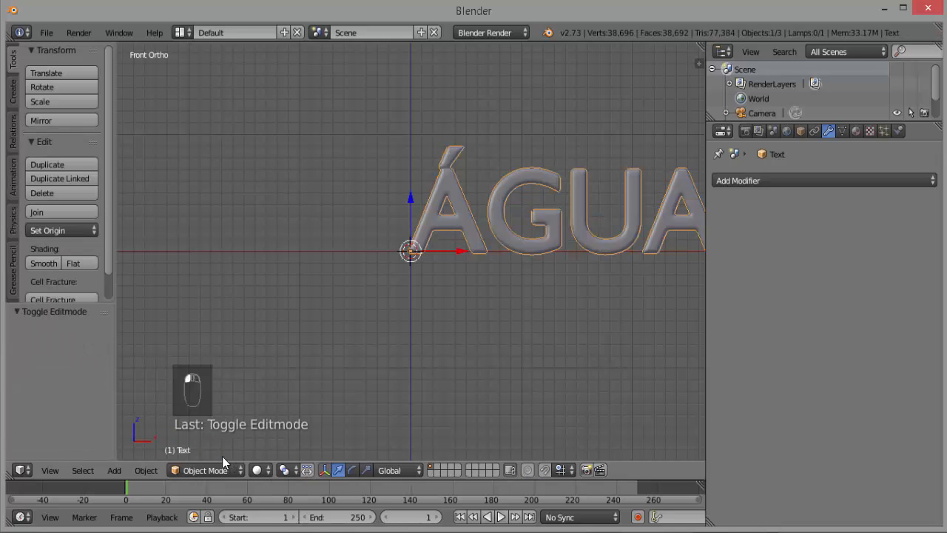
pyautogui.scroll(3, 519, 327)
pyautogui.scroll(2, 519, 326)
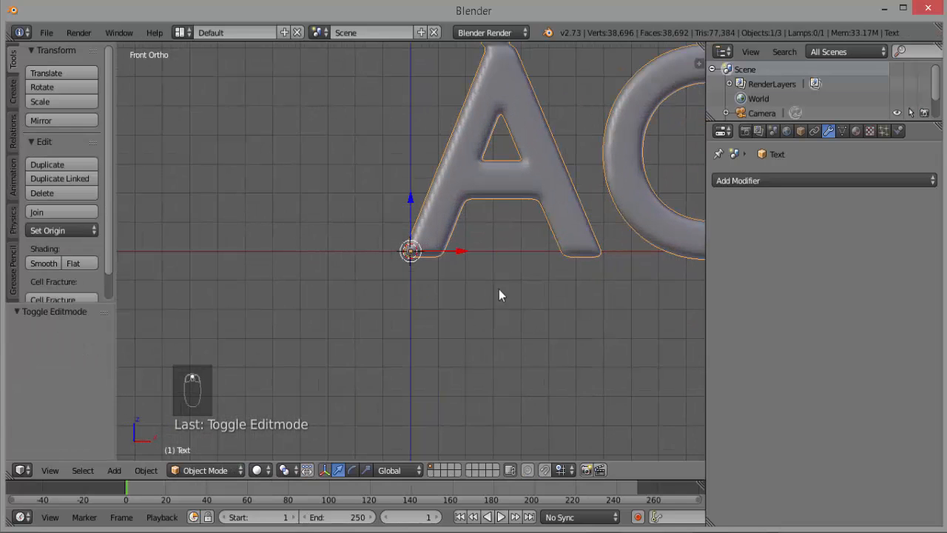
# Step: Add a UV sphere to the scene at the 3D cursor
pyautogui.scroll(-2, 485, 119)
pyautogui.scroll(-5, 497, 148)
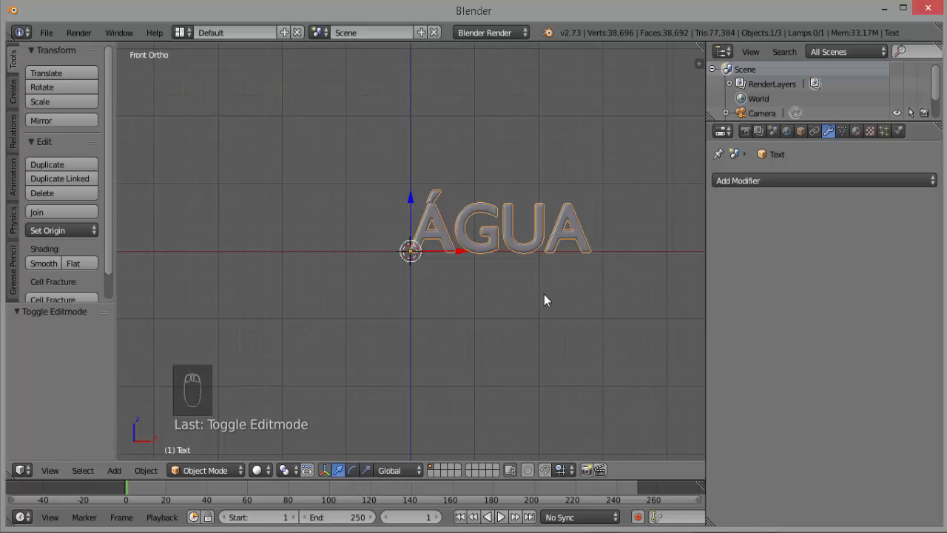
pyautogui.hotkey('shift', 'a')
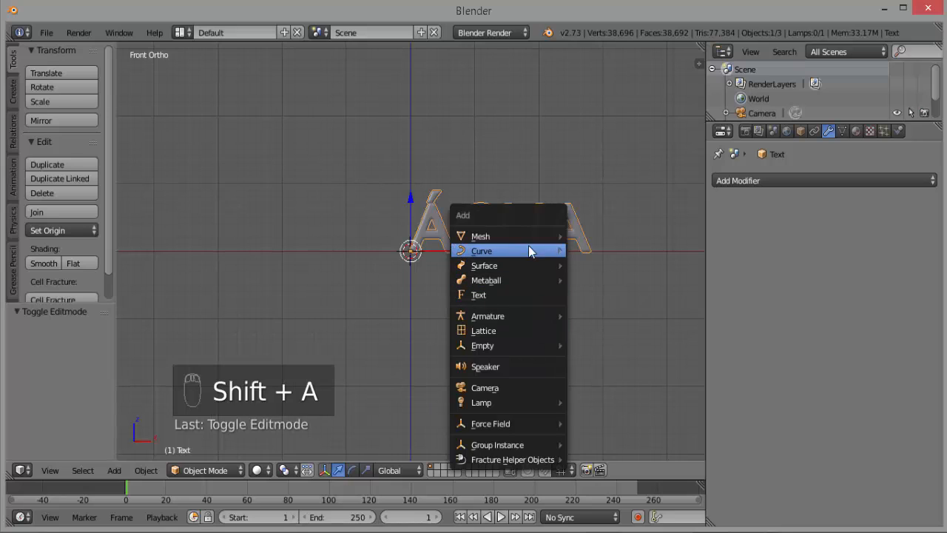
pyautogui.moveTo(521, 238)
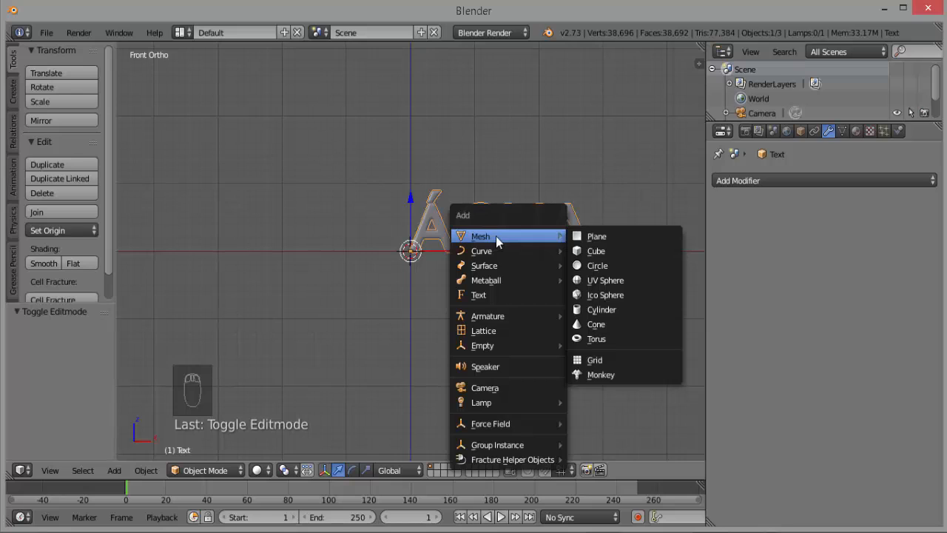
pyautogui.click(620, 280)
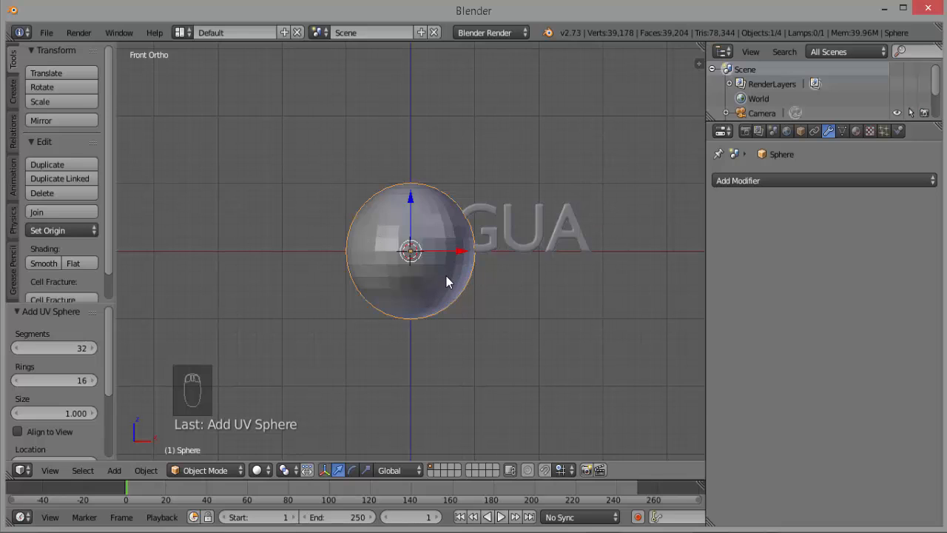
# Step: Add a Subdivision Surface modifier to the sphere and set it to smooth shading
pyautogui.scroll(1, 446, 276)
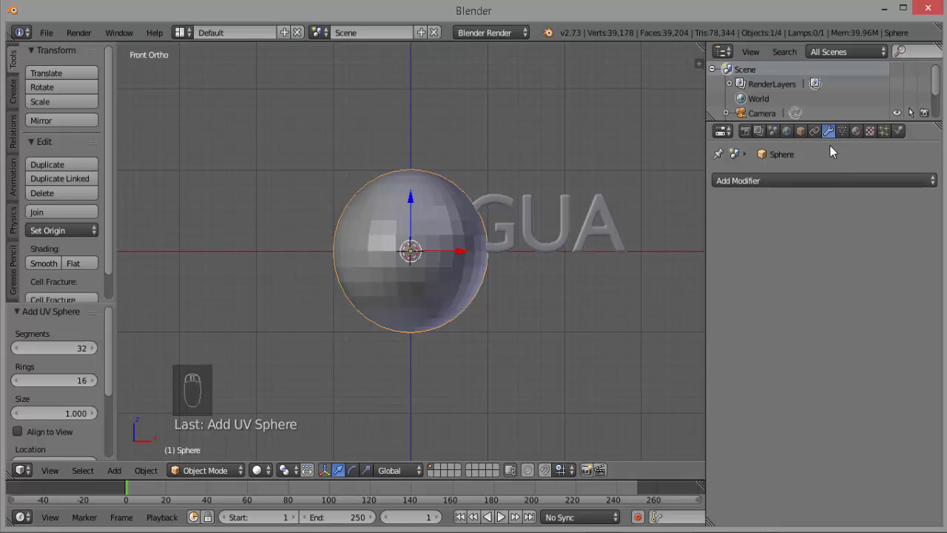
pyautogui.click(791, 184)
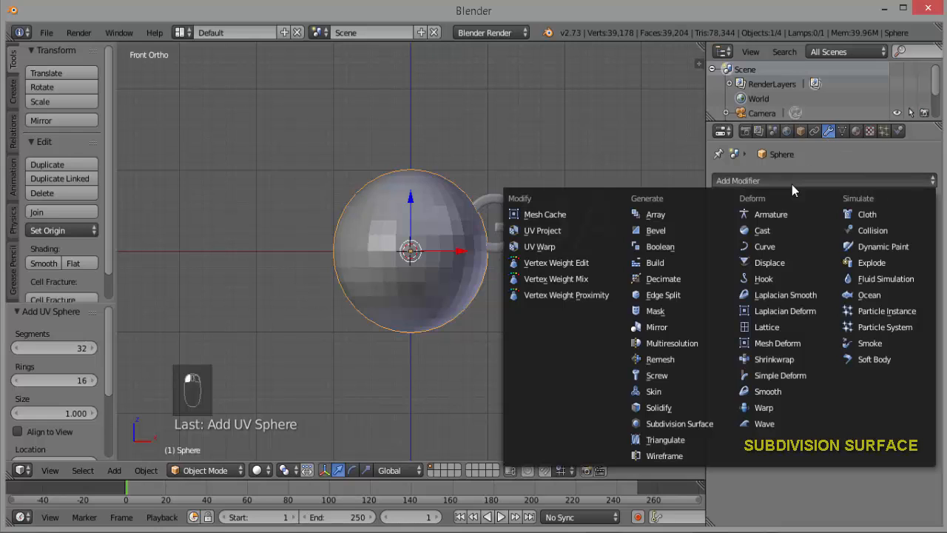
pyautogui.click(700, 426)
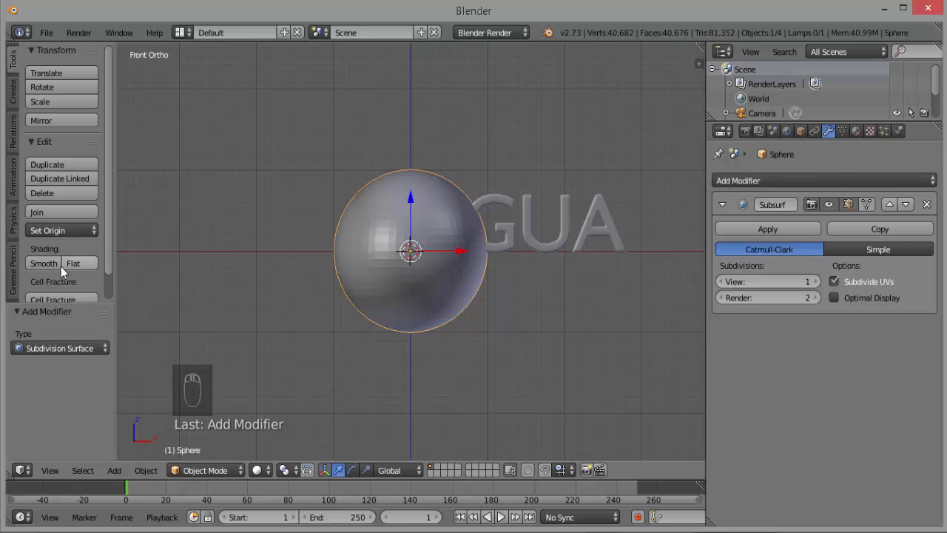
pyautogui.click(42, 264)
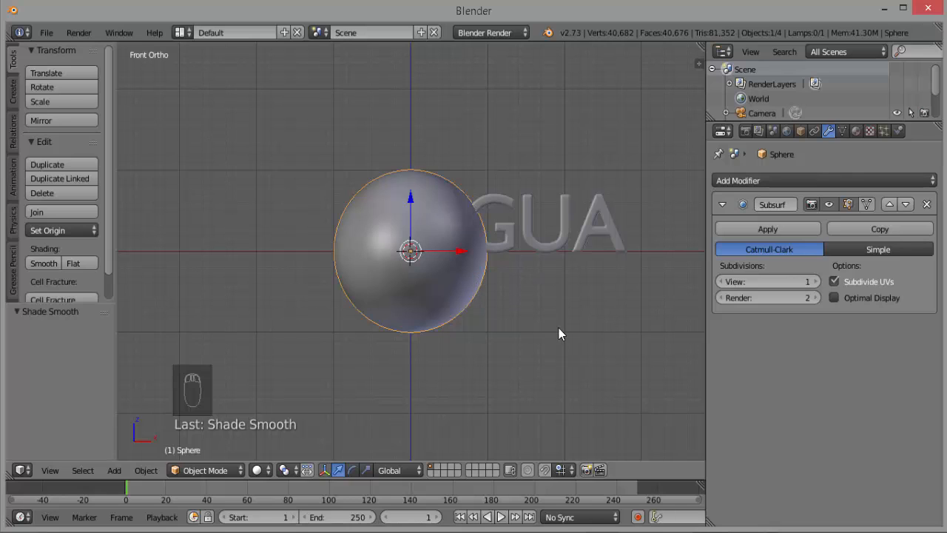
# Step: Scale the sphere uniformly to 0.1
pyautogui.press('s')
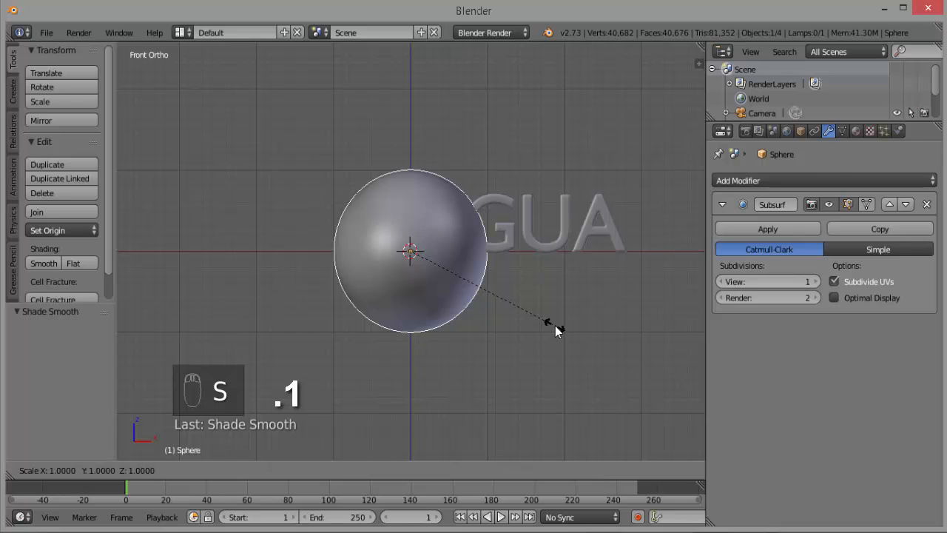
pyautogui.write('.1')
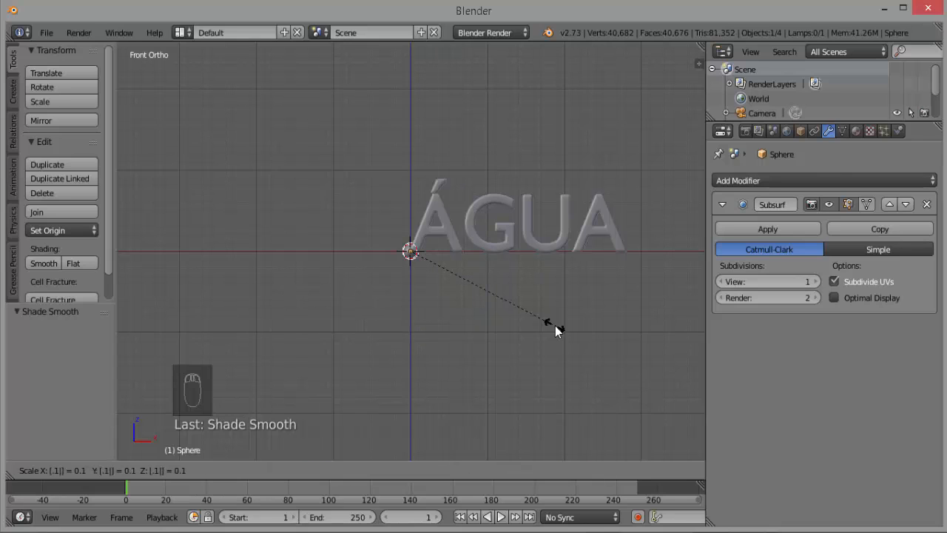
pyautogui.press('Return')
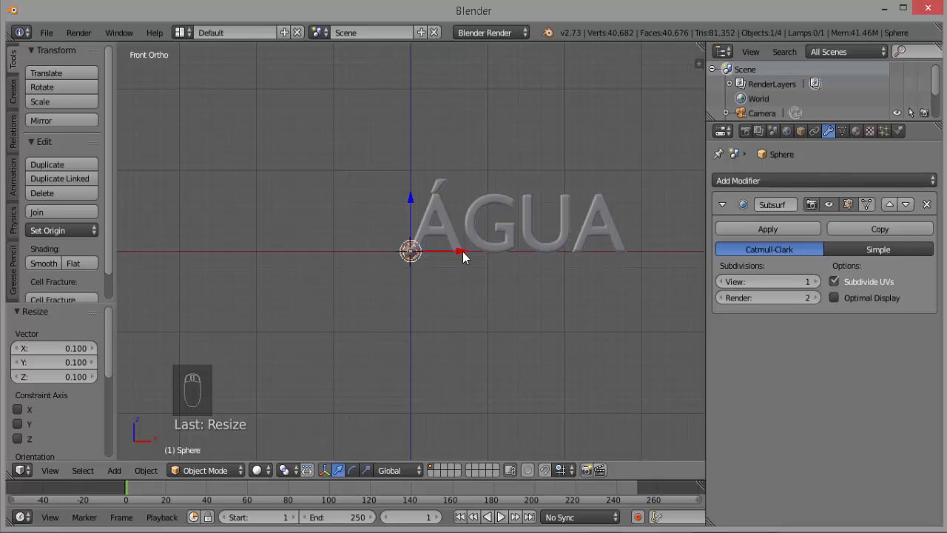
# Step: Move the sphere beside the text, about -1.009 along X and about 0.577 up along Z
pyautogui.moveTo(461, 250); pyautogui.dragTo(383, 262)
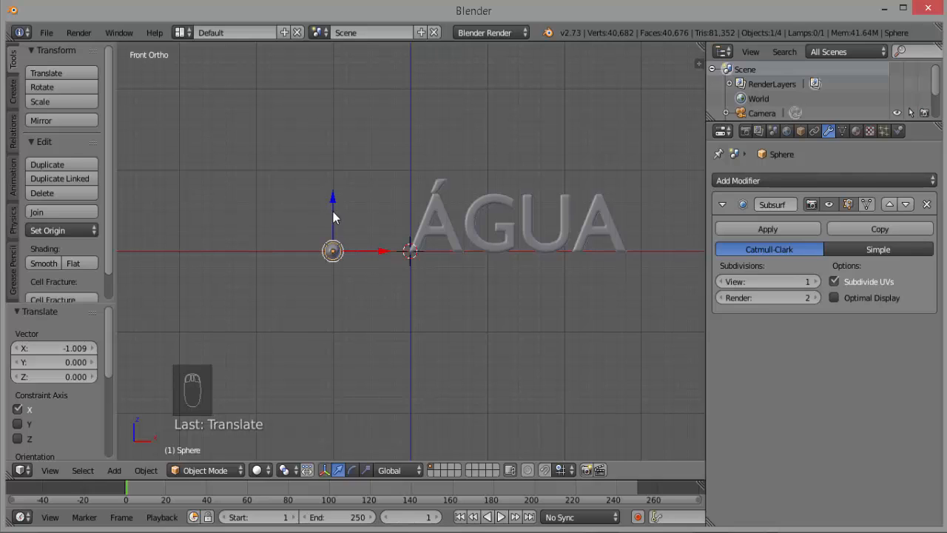
pyautogui.moveTo(333, 200); pyautogui.dragTo(345, 176)
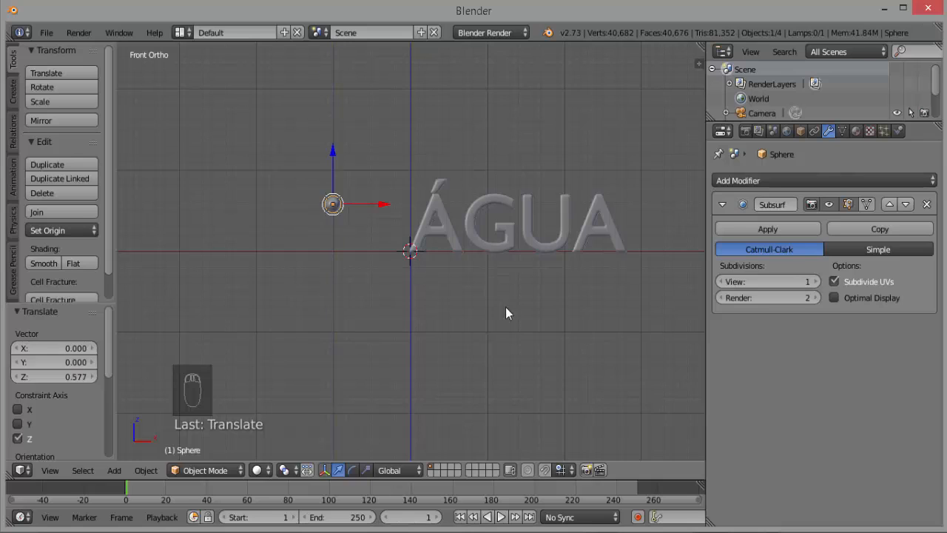
pyautogui.scroll(-2, 521, 312)
pyautogui.scroll(-1, 523, 313)
pyautogui.scroll(1, 523, 313)
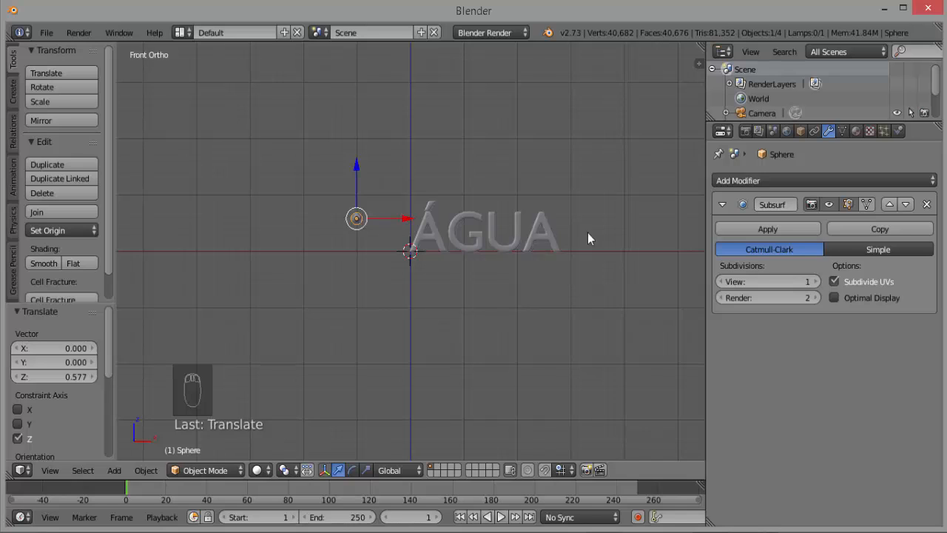
# Step: Lower the sphere by about 0.169 along Z
pyautogui.moveTo(357, 165); pyautogui.dragTo(362, 172)
pyautogui.click(362, 175)
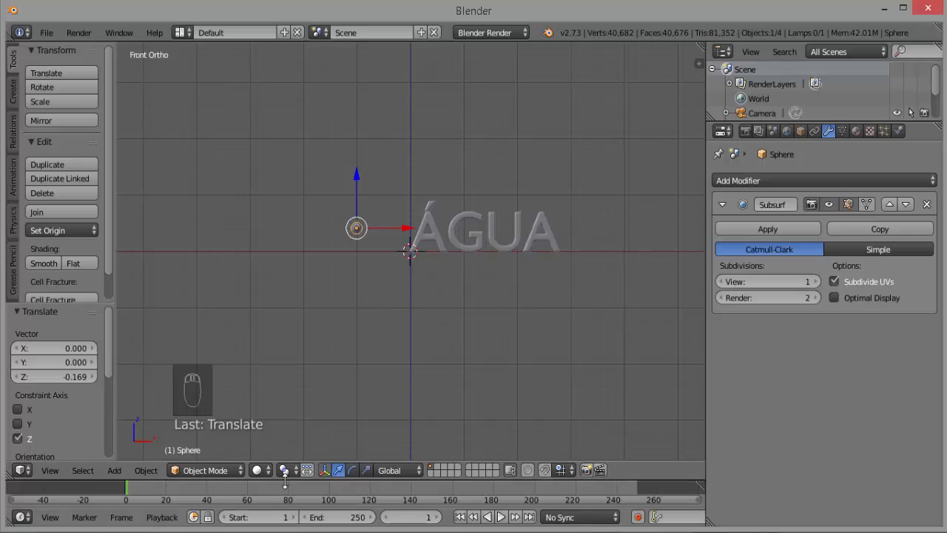
# Step: Enlarge the timeline, set the animation's end frame to 120, and insert a Location keyframe for the sphere at frame 1
pyautogui.moveTo(285, 480); pyautogui.dragTo(285, 455)
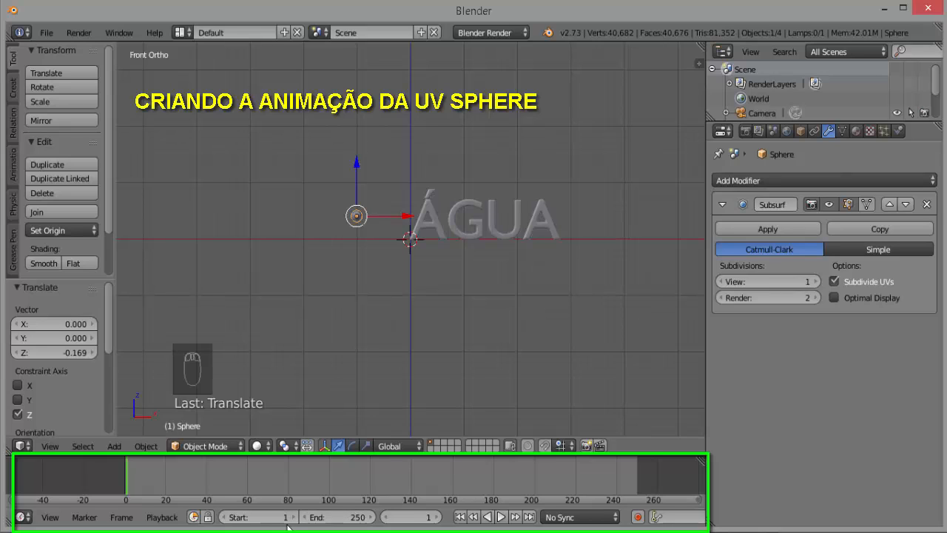
pyautogui.click(348, 515)
pyautogui.write('120')
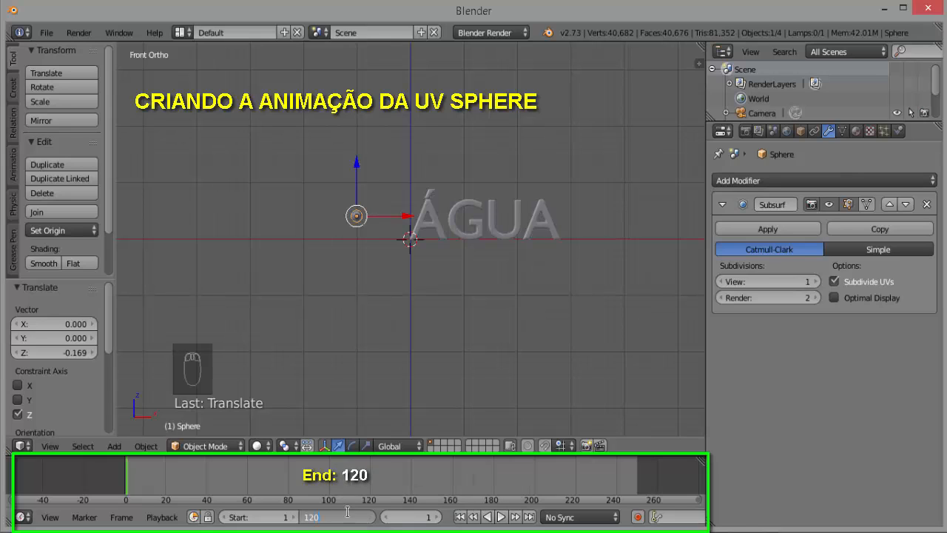
pyautogui.press('Return')
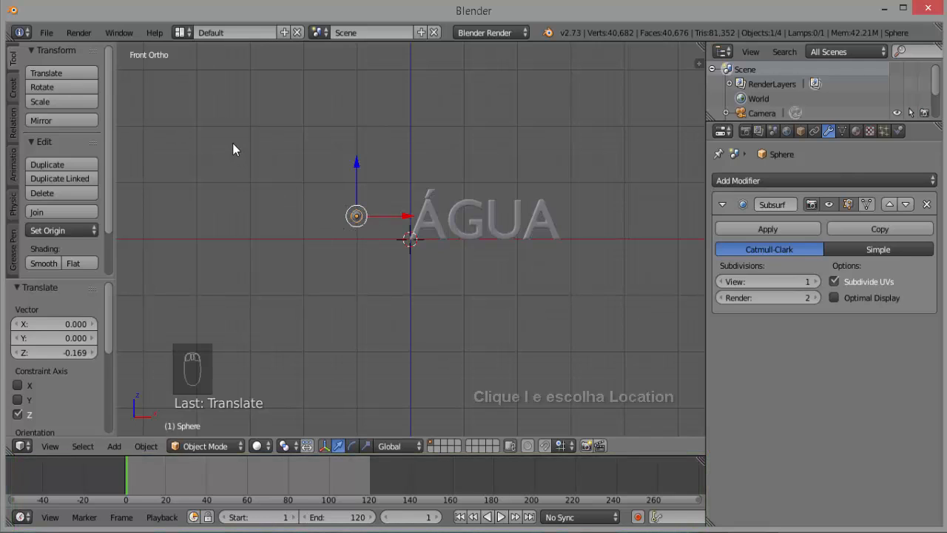
pyautogui.press('i')
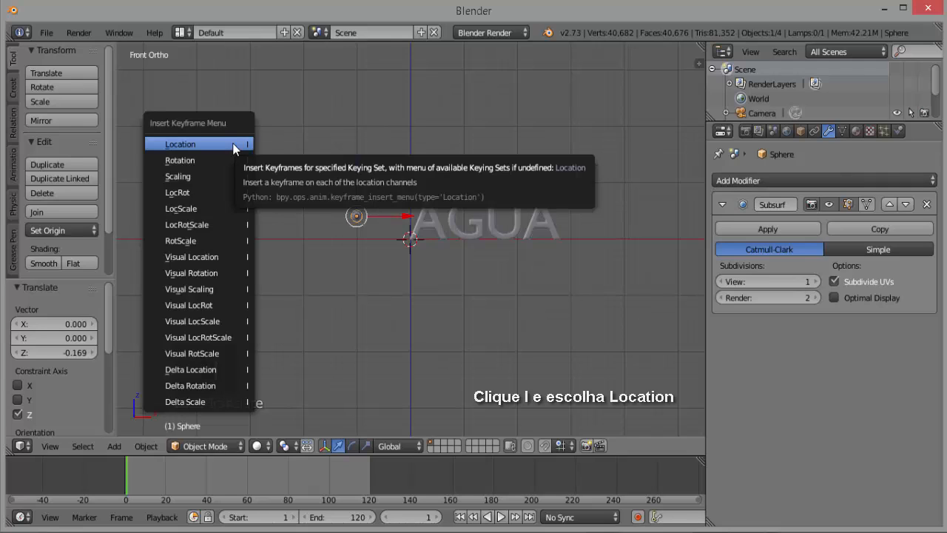
pyautogui.click(185, 151)
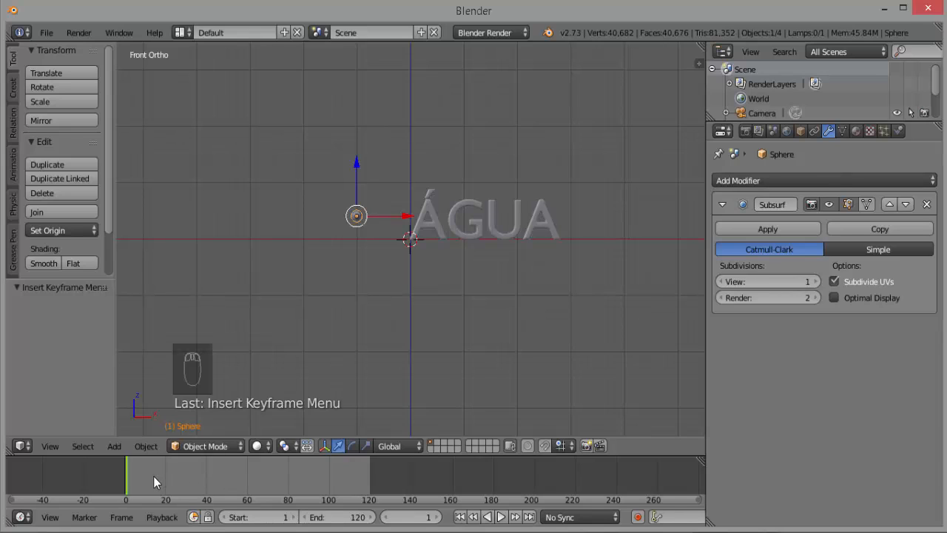
# Step: At frame 40, move the sphere about 4.579 along X past the text's far end and insert a Location keyframe
pyautogui.click(207, 473)
pyautogui.click(405, 215)
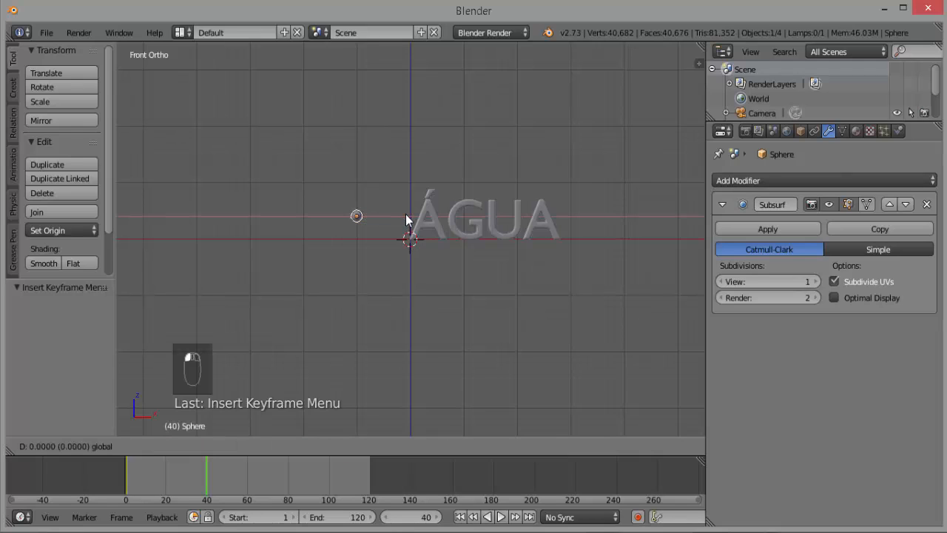
pyautogui.moveTo(406, 216); pyautogui.dragTo(649, 248)
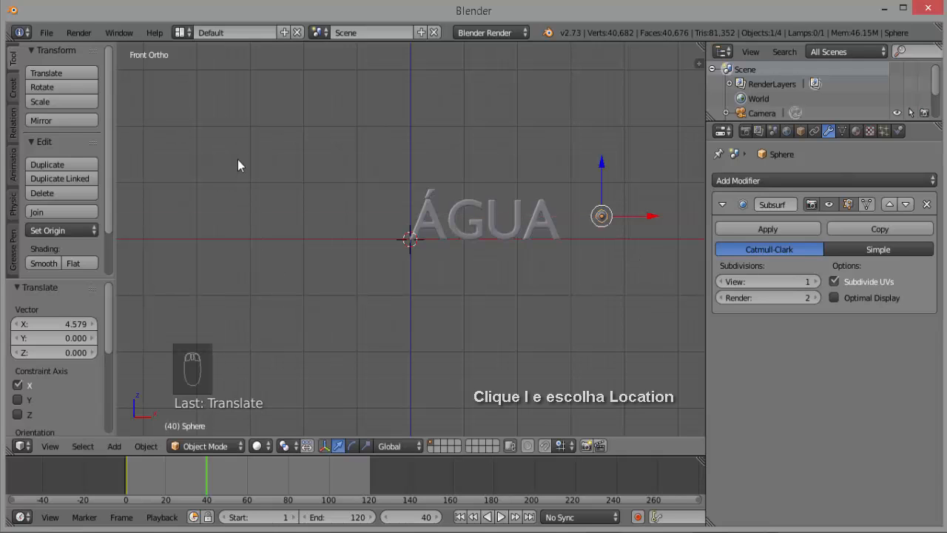
pyautogui.press('i')
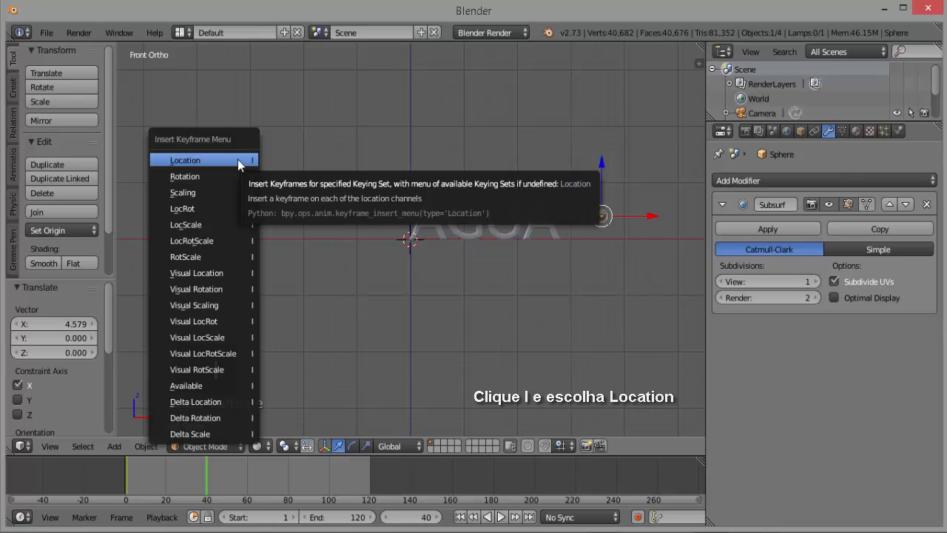
pyautogui.click(185, 160)
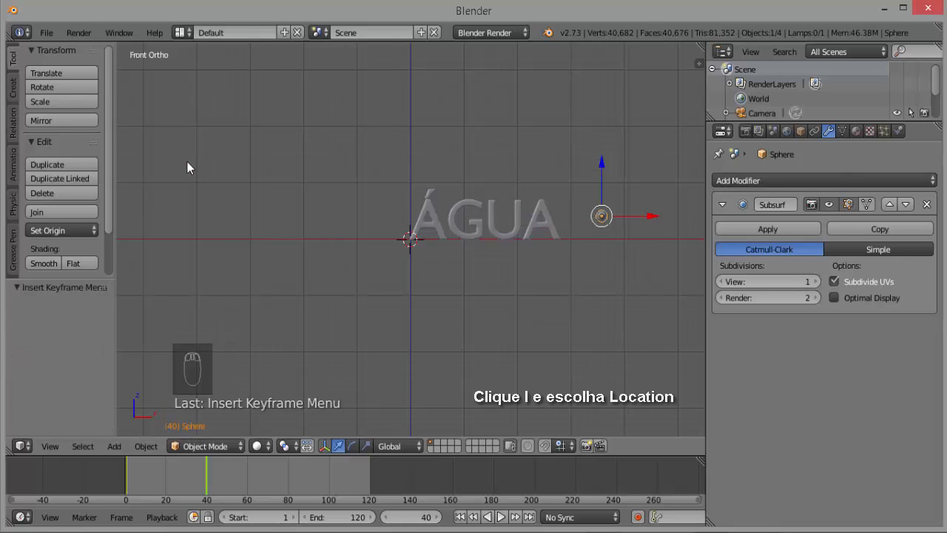
# Step: Play the sphere's animation from the first frame, then stop playback
pyautogui.click(219, 484)
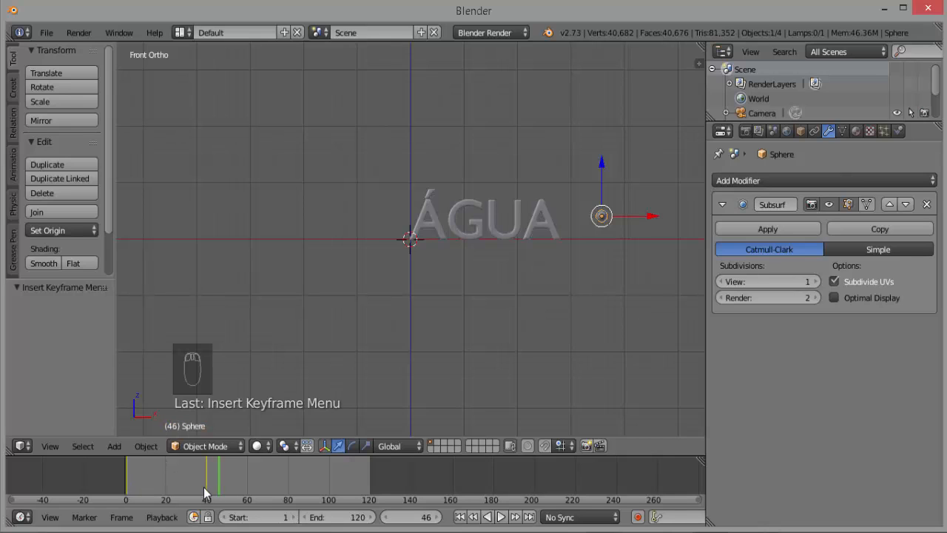
pyautogui.click(459, 516)
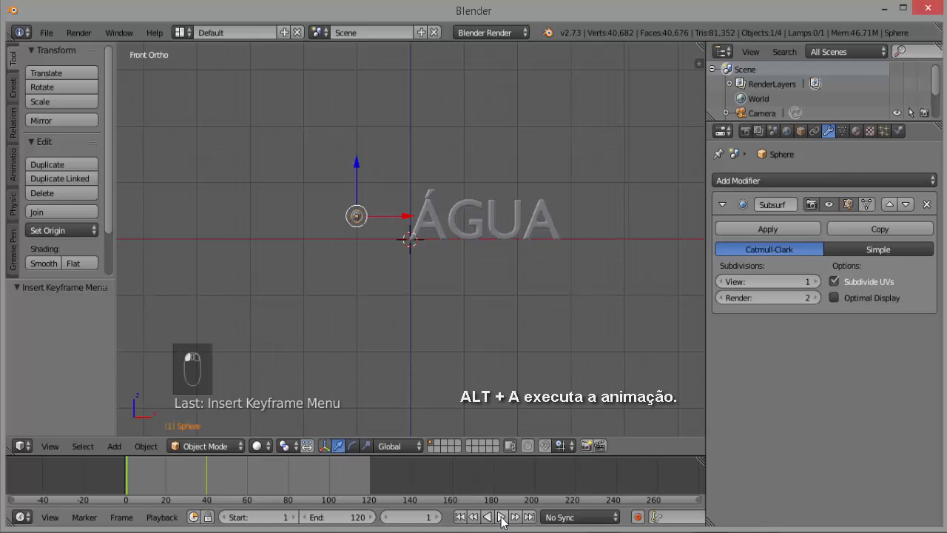
pyautogui.click(502, 516)
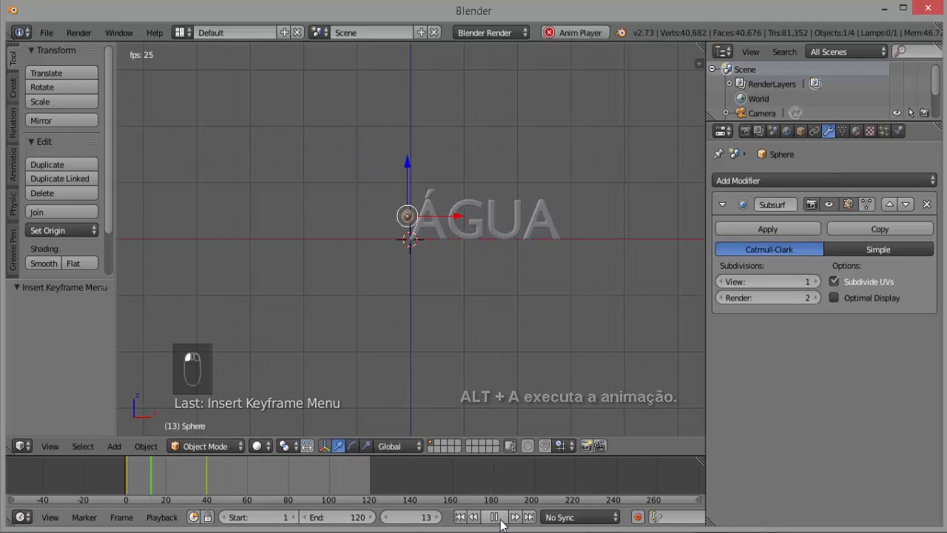
pyautogui.click(495, 517)
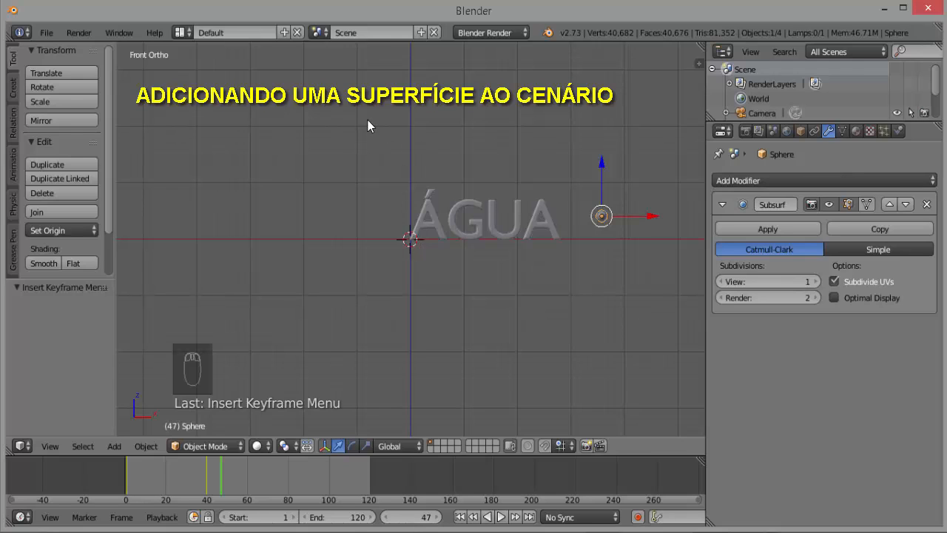
# Step: Add a plane mesh at the 3D cursor and scale it uniformly by 2
pyautogui.hotkey('shift', 'a')
pyautogui.moveTo(368, 120)
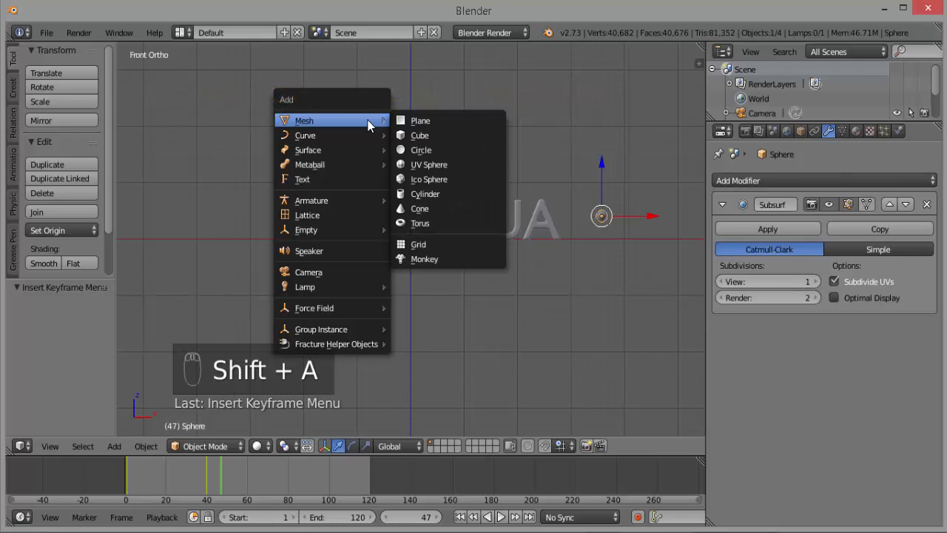
pyautogui.click(422, 122)
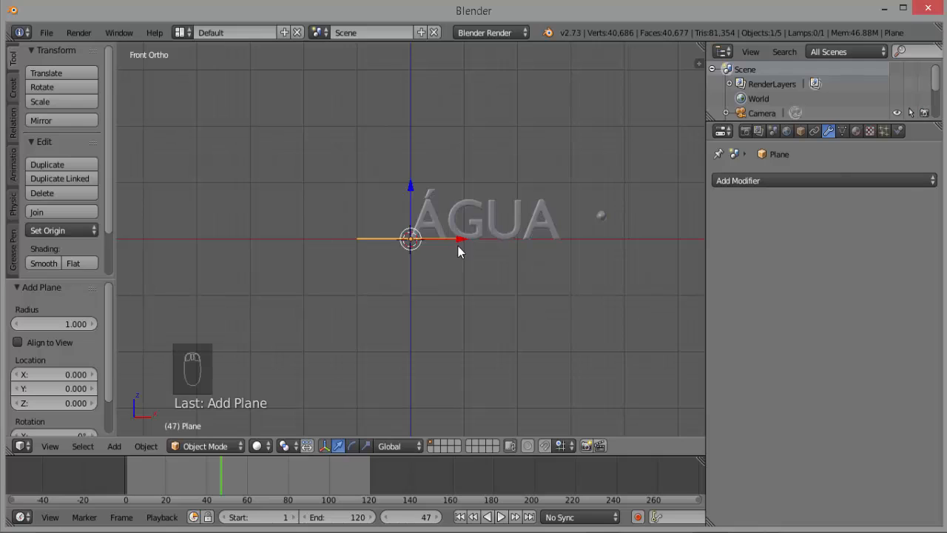
pyautogui.press('s')
pyautogui.press('2')
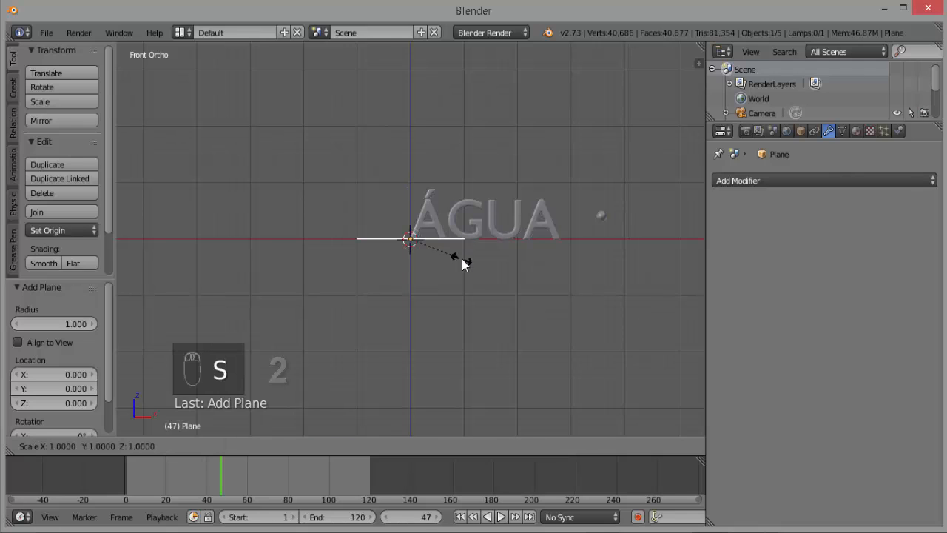
pyautogui.press('Return')
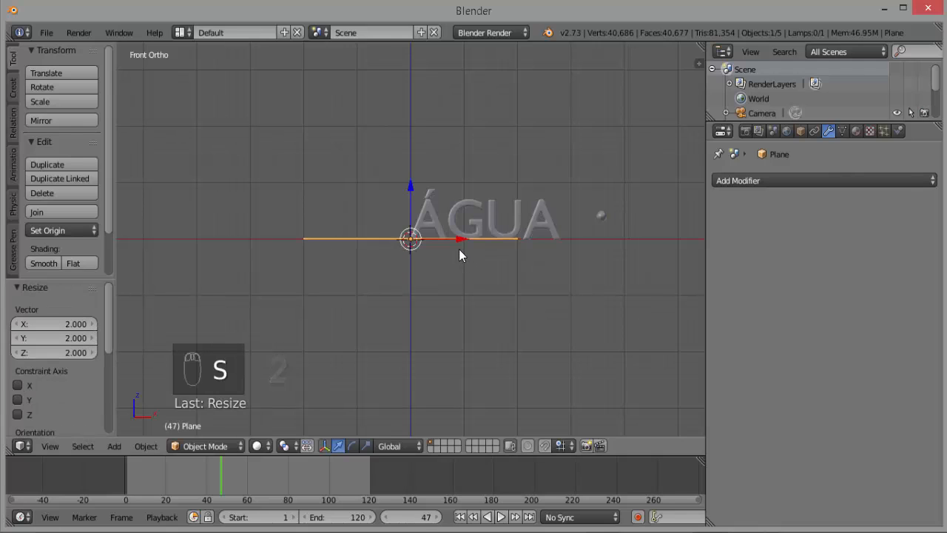
# Step: Move the plane about 1.271 along X beneath the text, check it in perspective, and restore the front view
pyautogui.moveTo(468, 239); pyautogui.dragTo(525, 253)
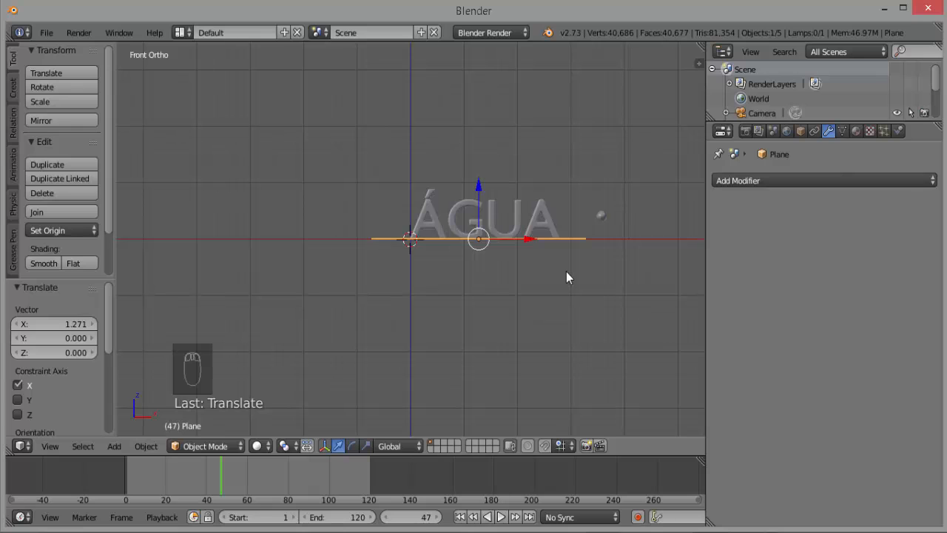
pyautogui.moveTo(561, 276); pyautogui.dragTo(543, 292, button='middle')
pyautogui.click(52, 446)
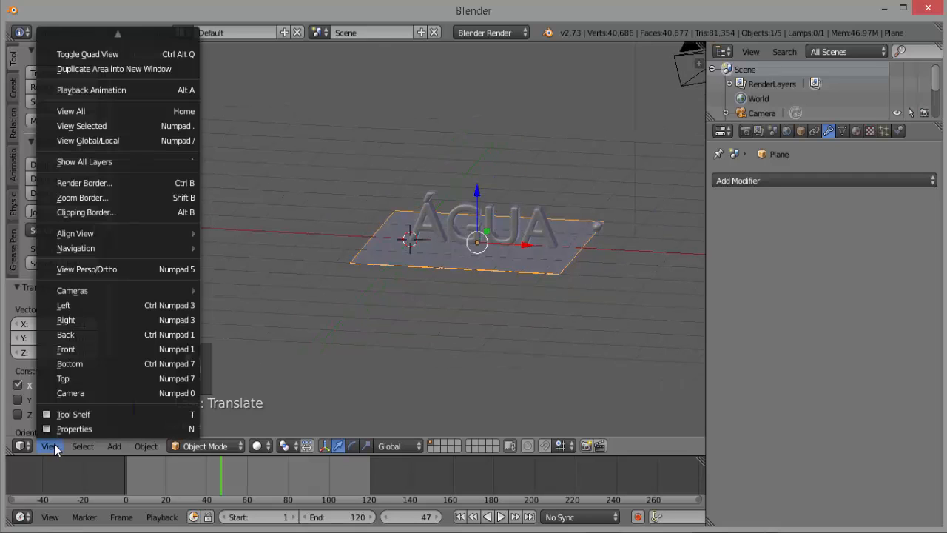
pyautogui.click(94, 350)
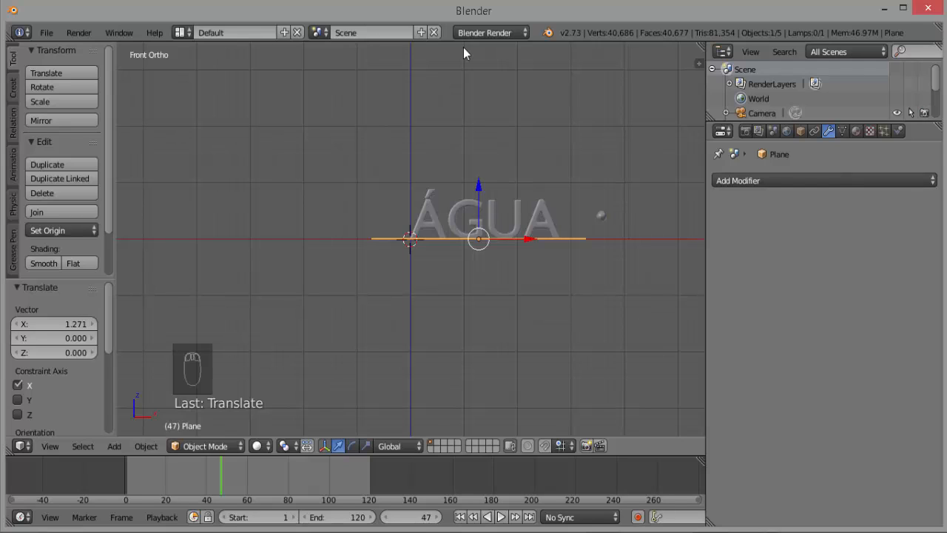
# Step: Switch the render engine to Cycles Render and give the plane a new dark grey Diffuse BSDF material
pyautogui.click(526, 34)
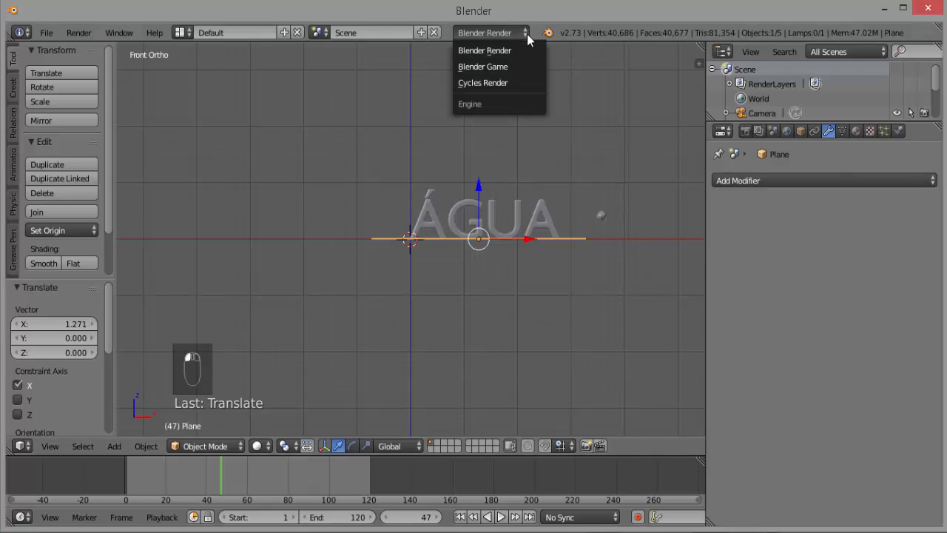
pyautogui.click(492, 85)
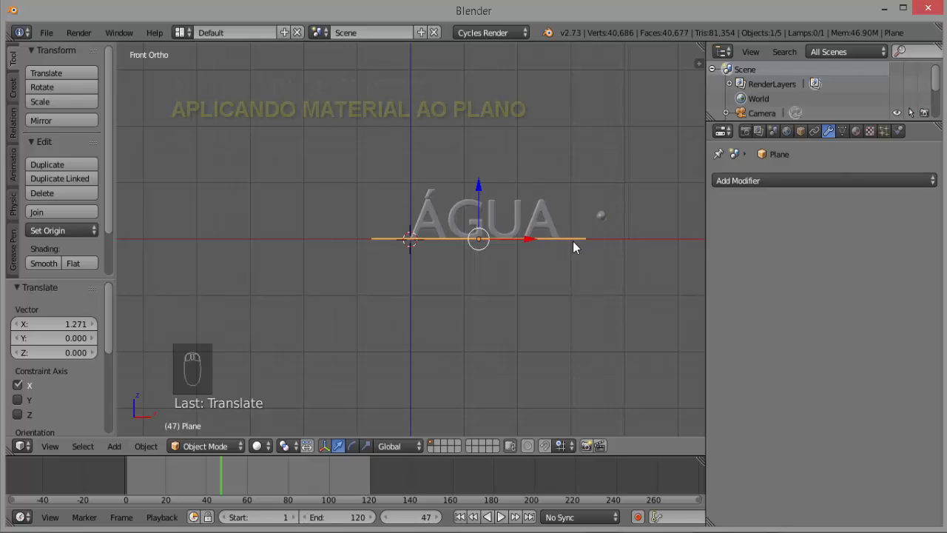
pyautogui.click(857, 131)
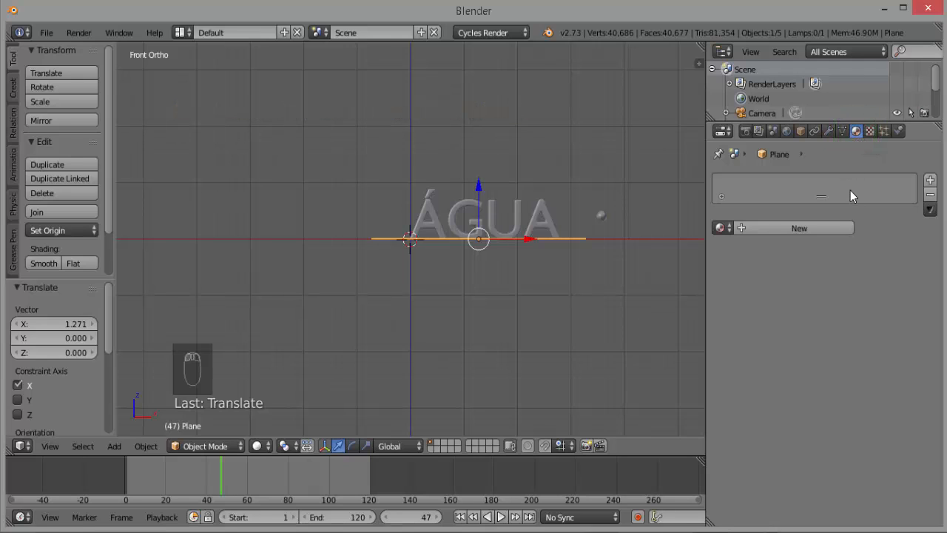
pyautogui.click(797, 227)
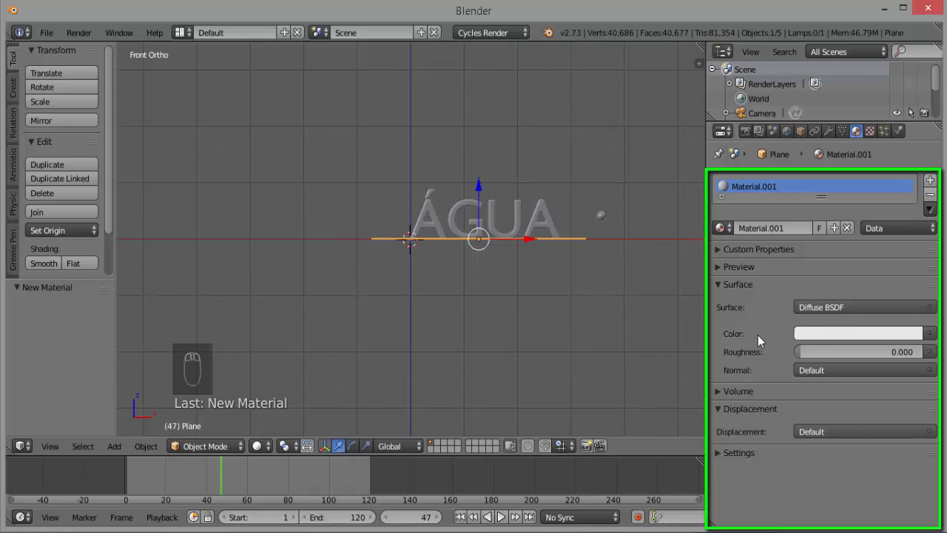
pyautogui.click(861, 332)
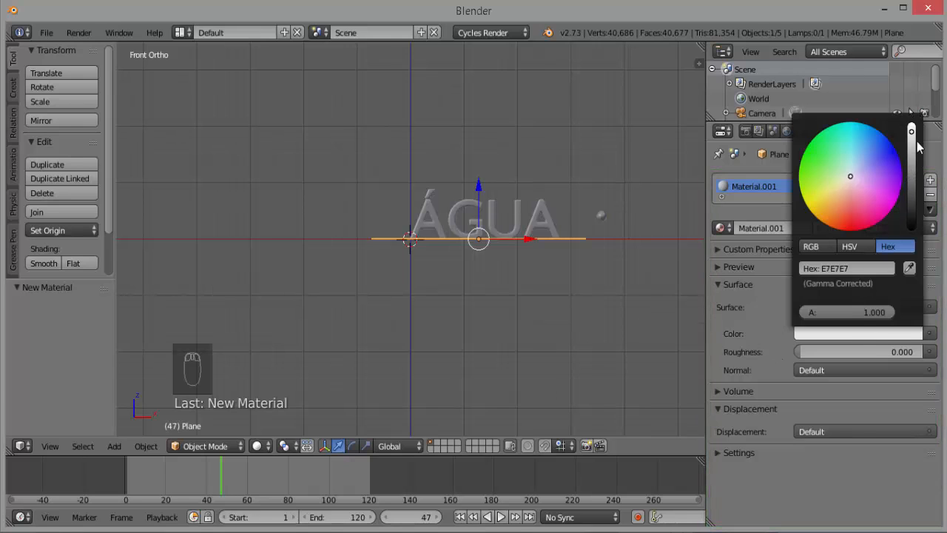
pyautogui.moveTo(912, 132); pyautogui.dragTo(912, 185)
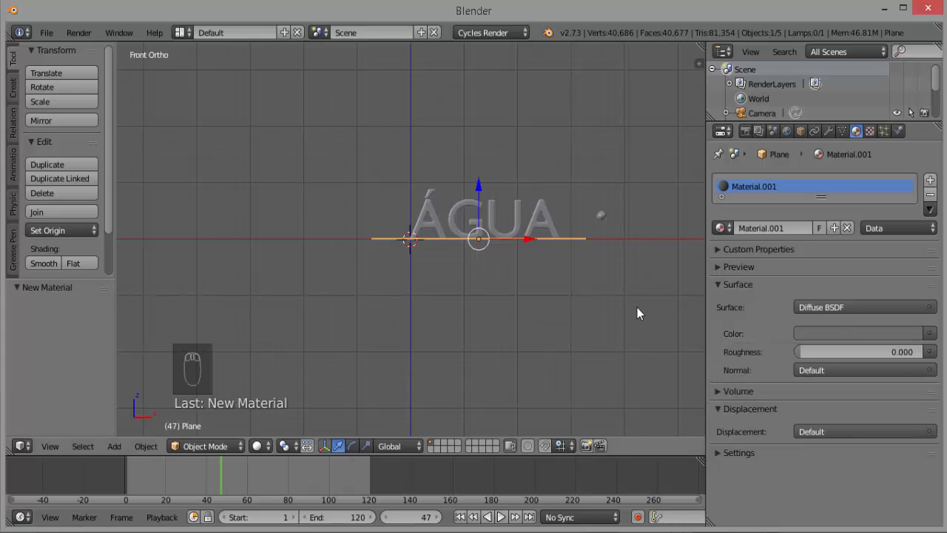
# Step: View the scene at an angle from above and set the viewport shading to Rendered
pyautogui.moveTo(652, 282); pyautogui.dragTo(598, 307, button='middle')
pyautogui.scroll(2, 587, 303)
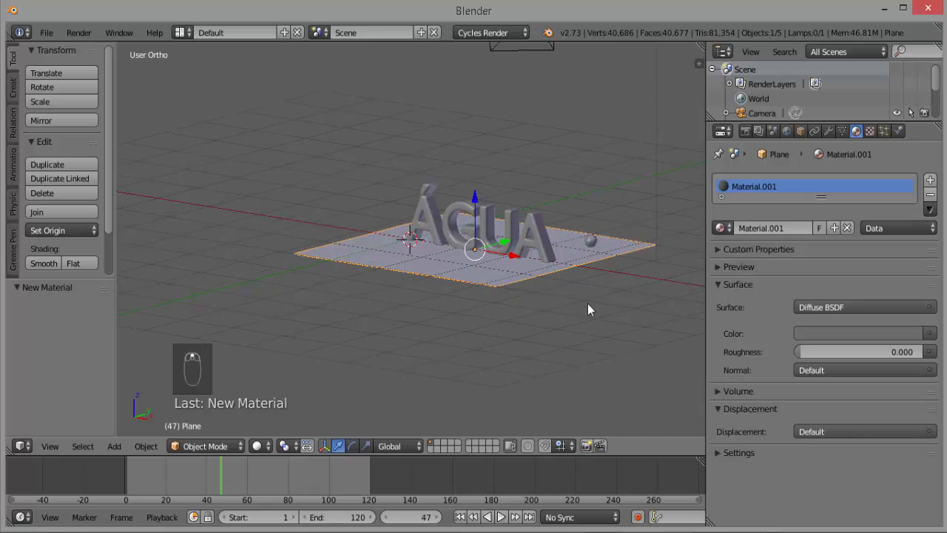
pyautogui.moveTo(628, 327); pyautogui.dragTo(603, 341, button='middle')
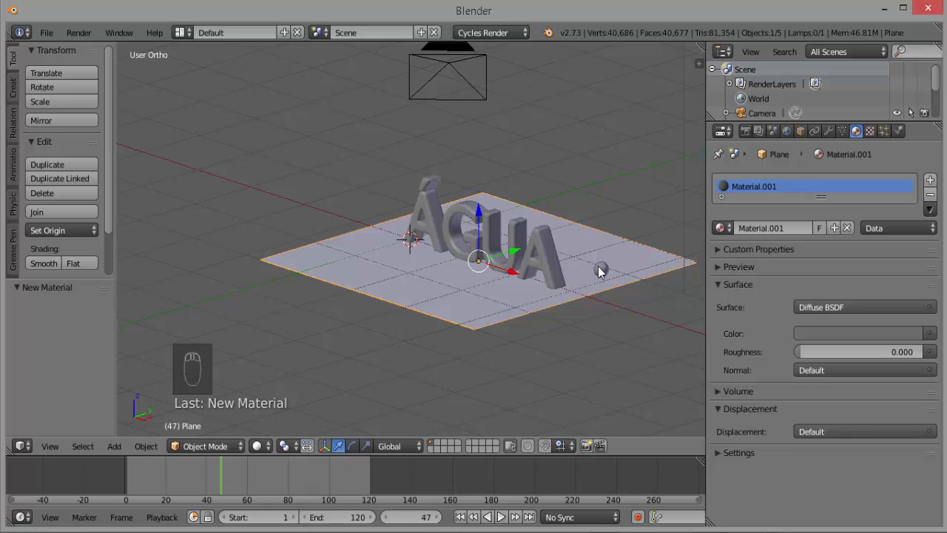
pyautogui.click(268, 449)
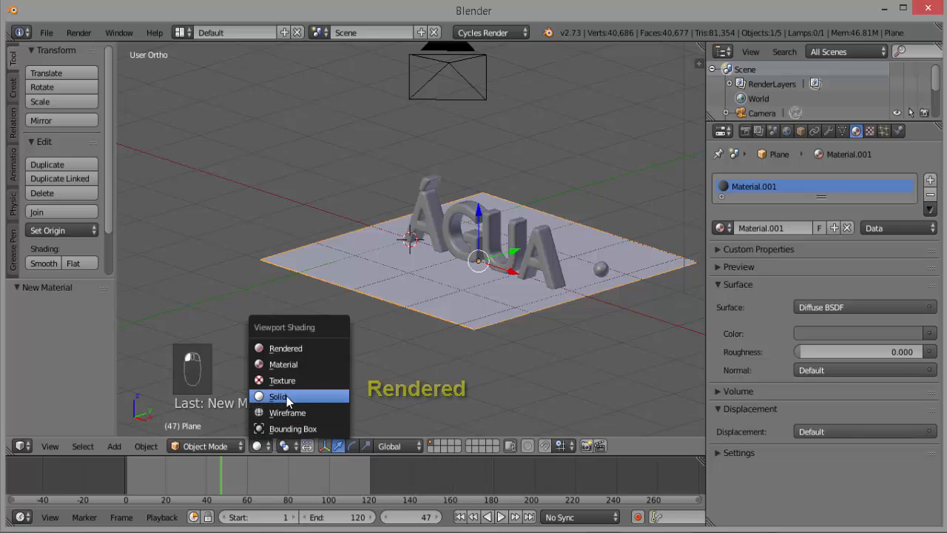
pyautogui.click(314, 348)
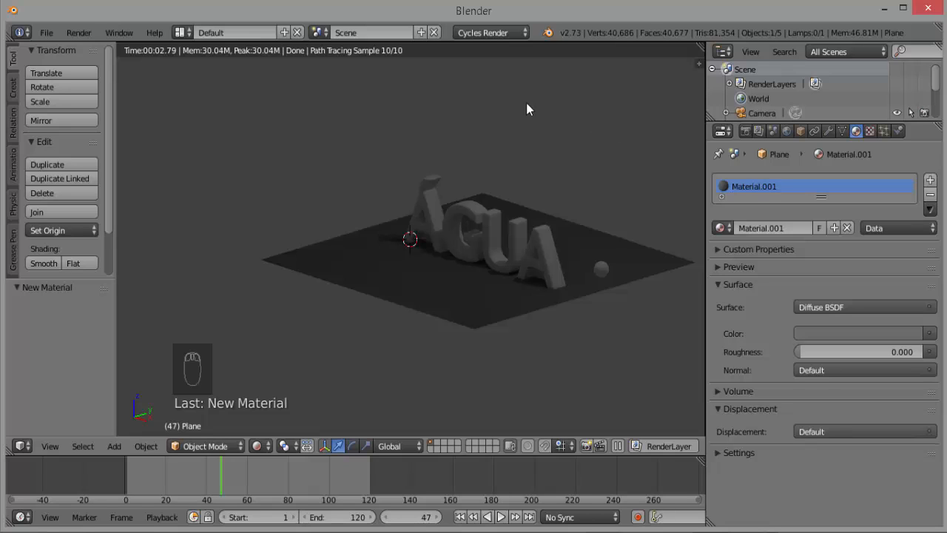
# Step: Set the world background colour to white
pyautogui.click(787, 133)
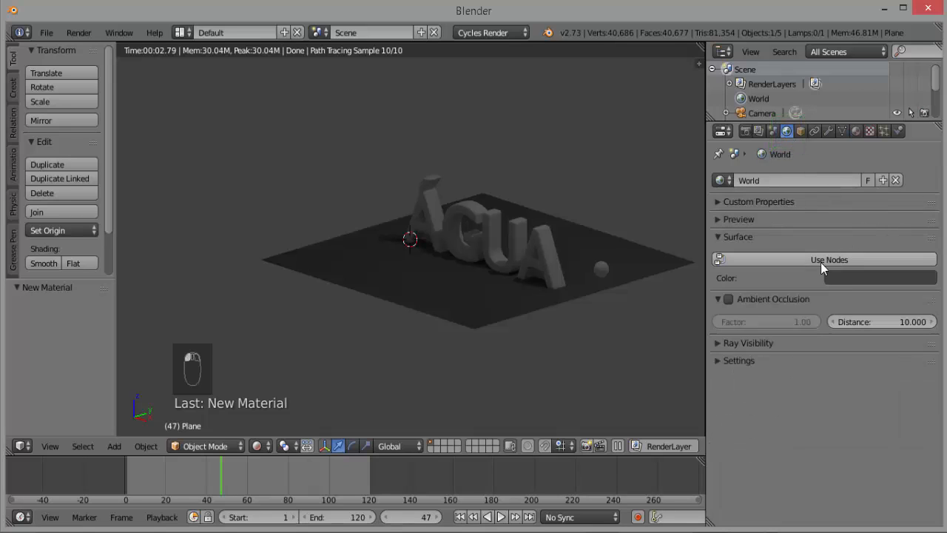
pyautogui.click(869, 279)
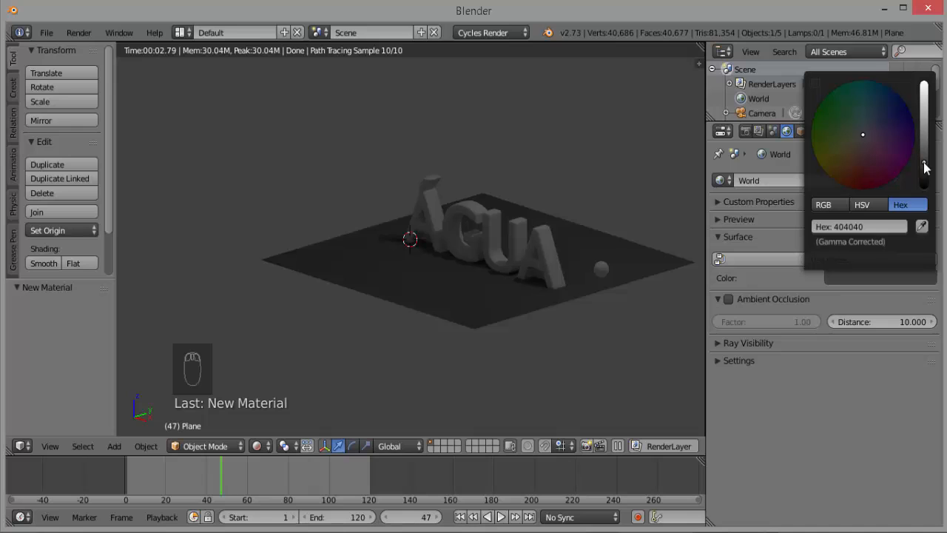
pyautogui.moveTo(924, 167); pyautogui.dragTo(923, 83)
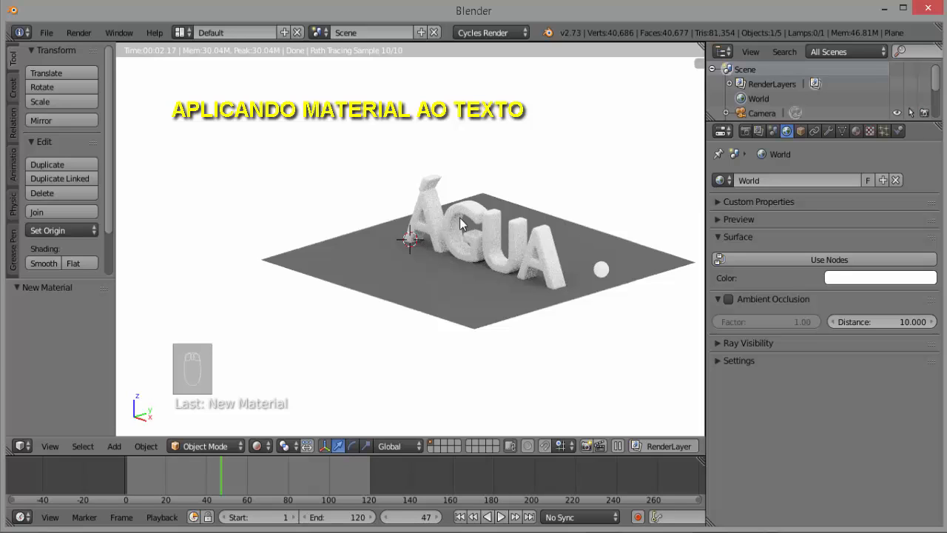
# Step: Give the "ÁGUA" text a new material with the Glass BSDF surface shader
pyautogui.rightClick(432, 213)
pyautogui.click(858, 131)
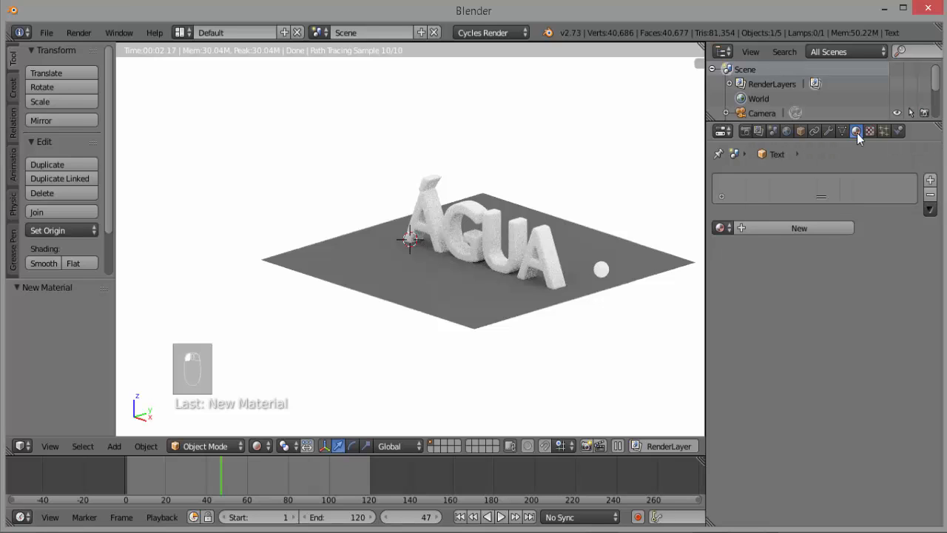
pyautogui.click(799, 228)
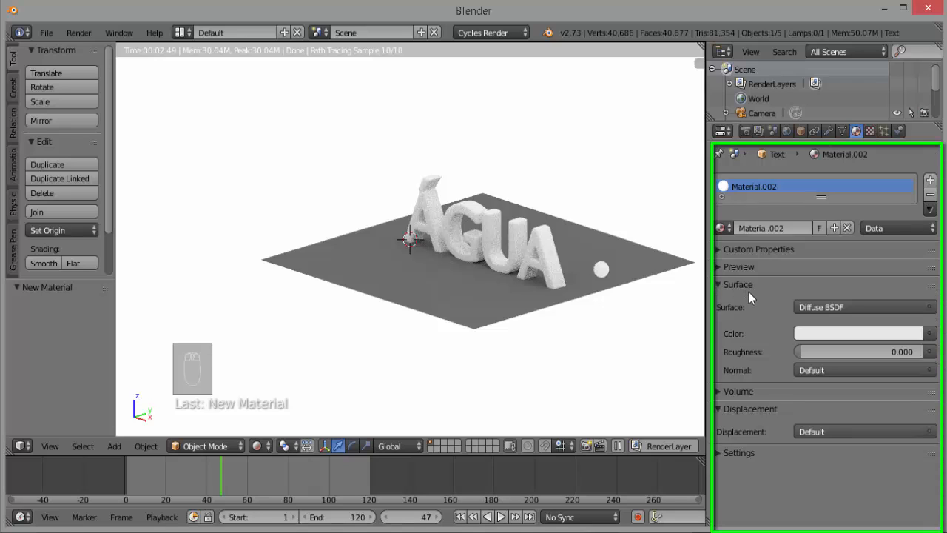
pyautogui.click(931, 308)
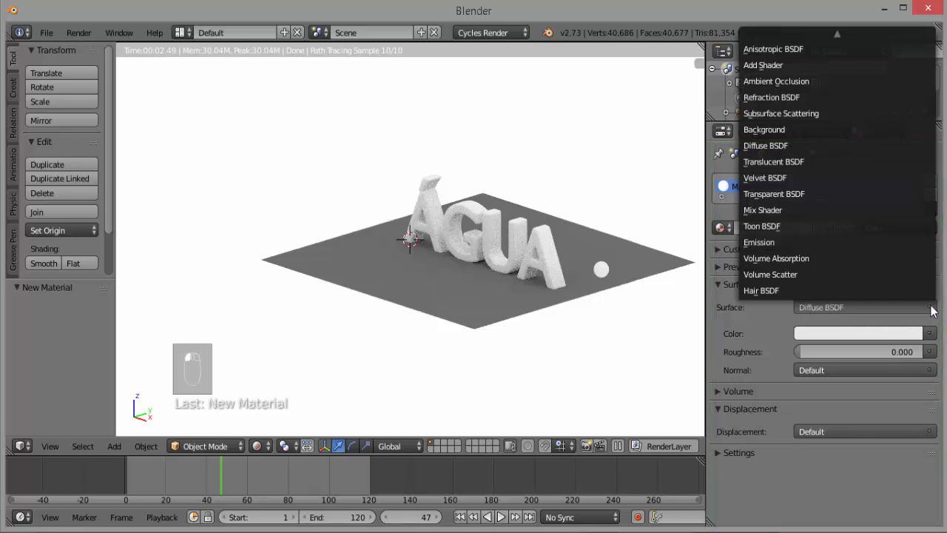
pyautogui.scroll(-8, 838, 177)
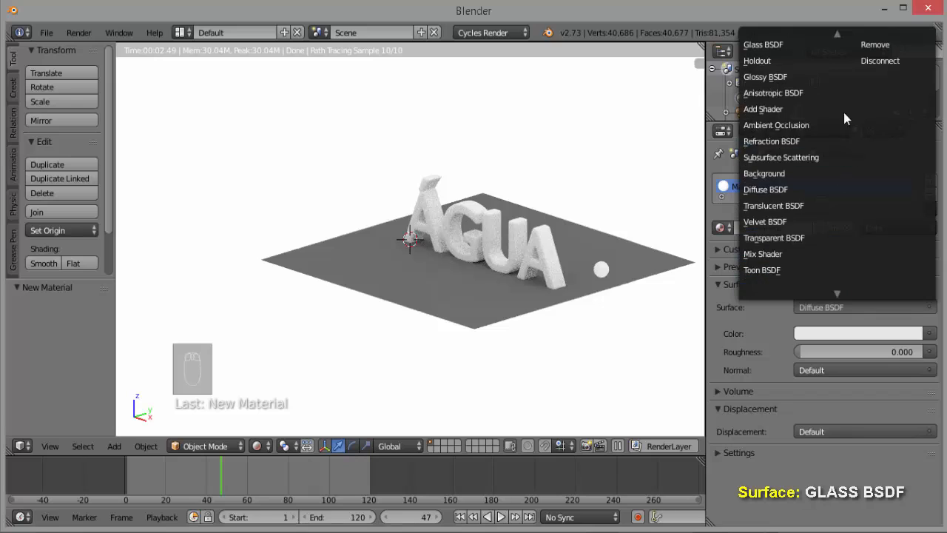
pyautogui.click(778, 45)
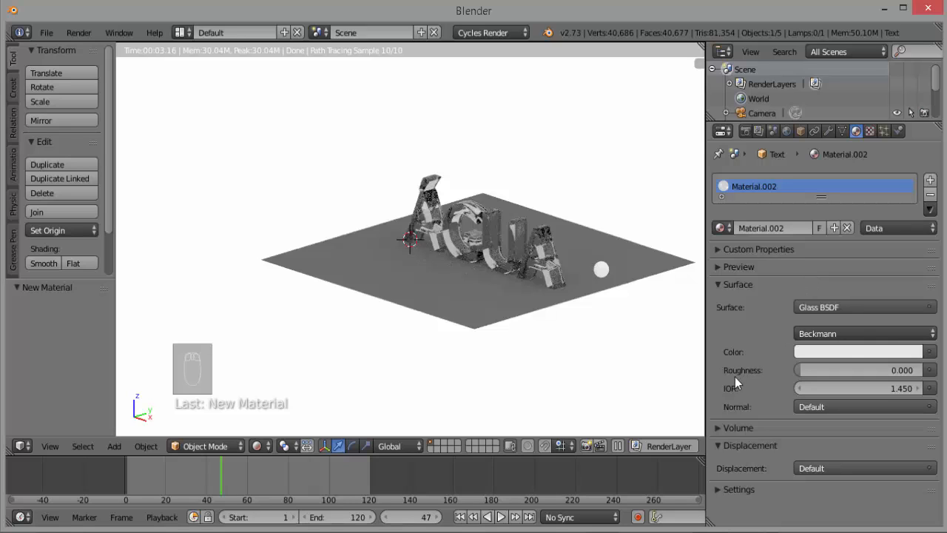
# Step: Set the text's glass colour to hex CCDBE7
pyautogui.click(854, 357)
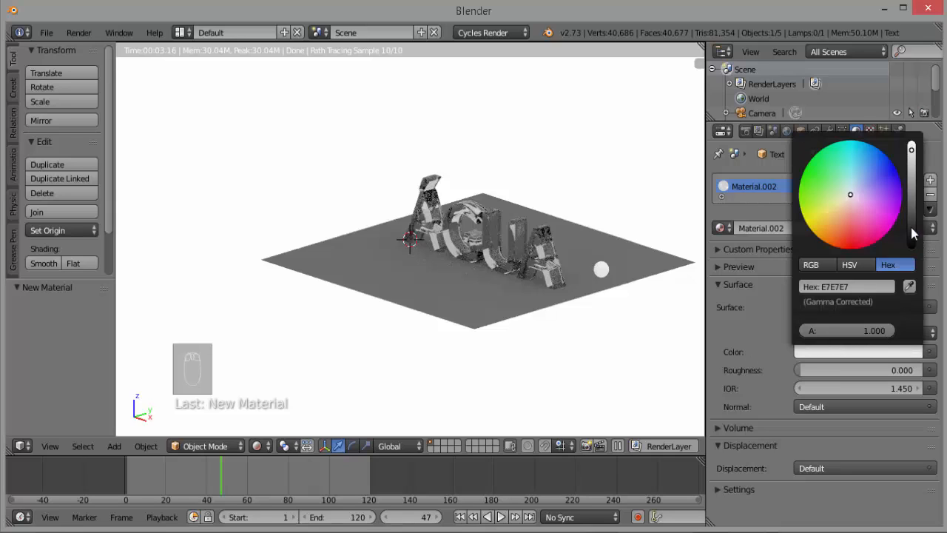
pyautogui.click(826, 287)
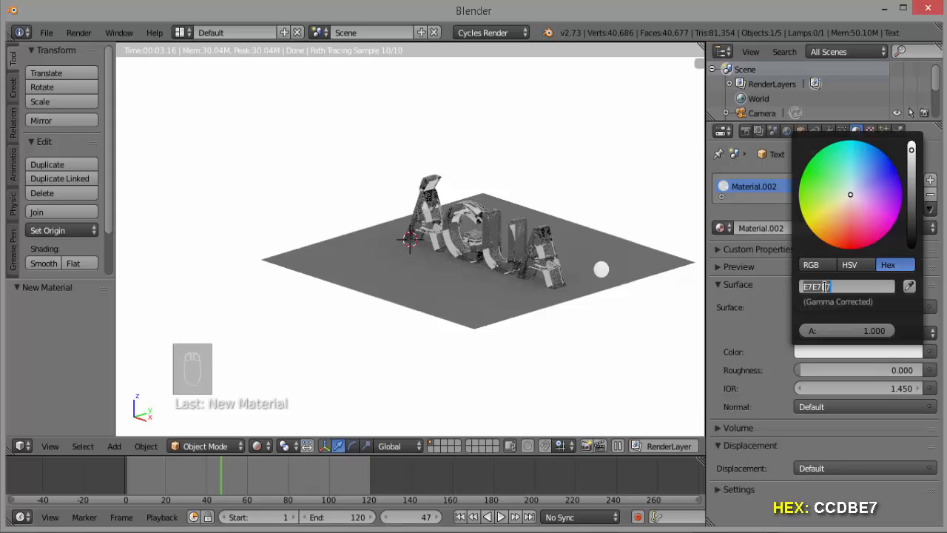
pyautogui.write('CCDBE7')
pyautogui.press('Return')
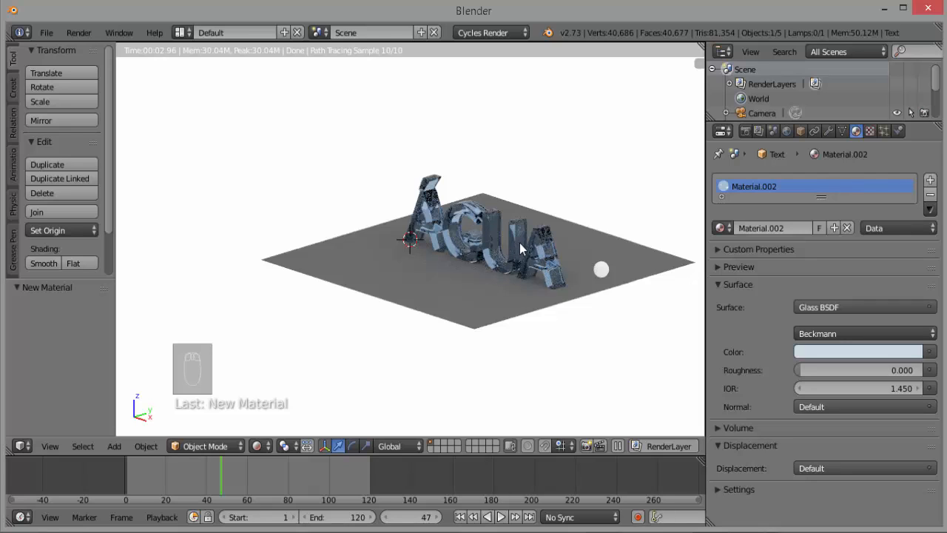
# Step: Give the sphere a new Diffuse BSDF material with the hex colour 9C2300
pyautogui.rightClick(599, 270)
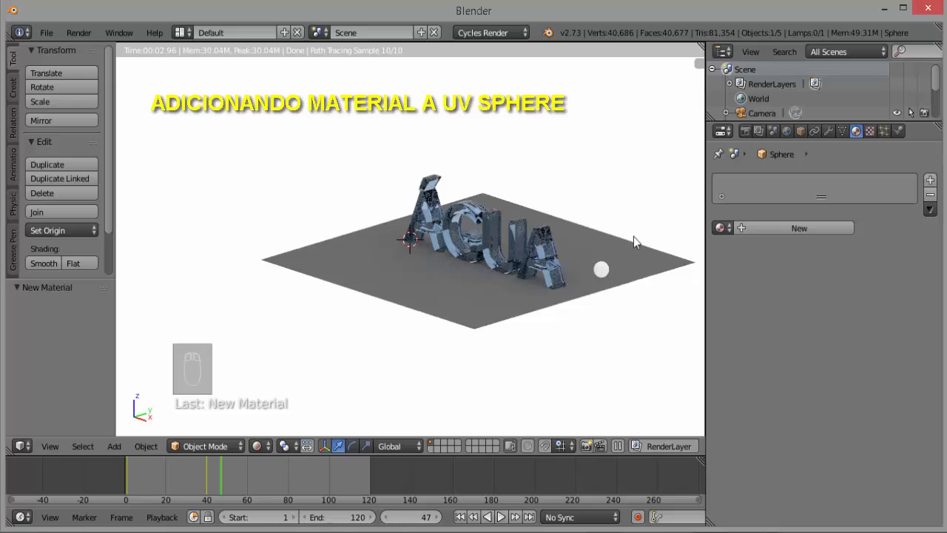
pyautogui.click(856, 131)
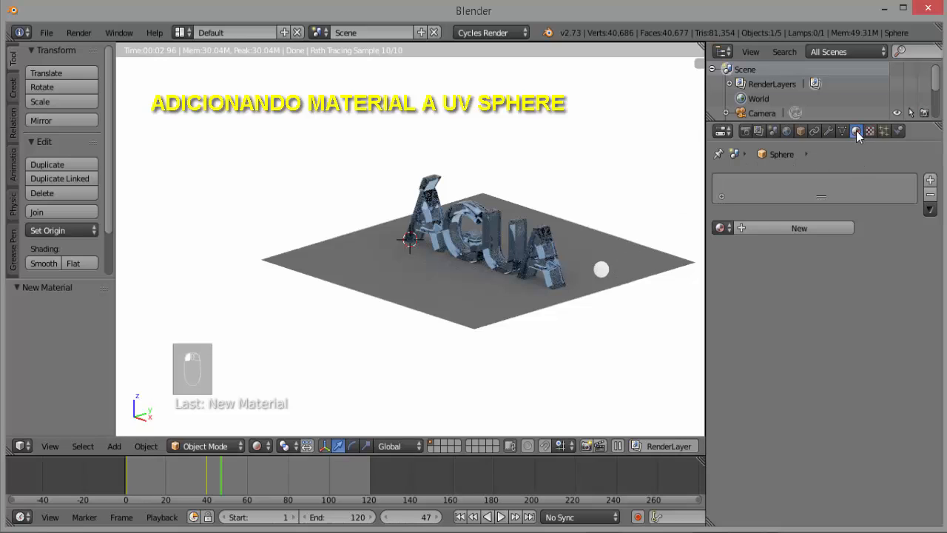
pyautogui.click(806, 231)
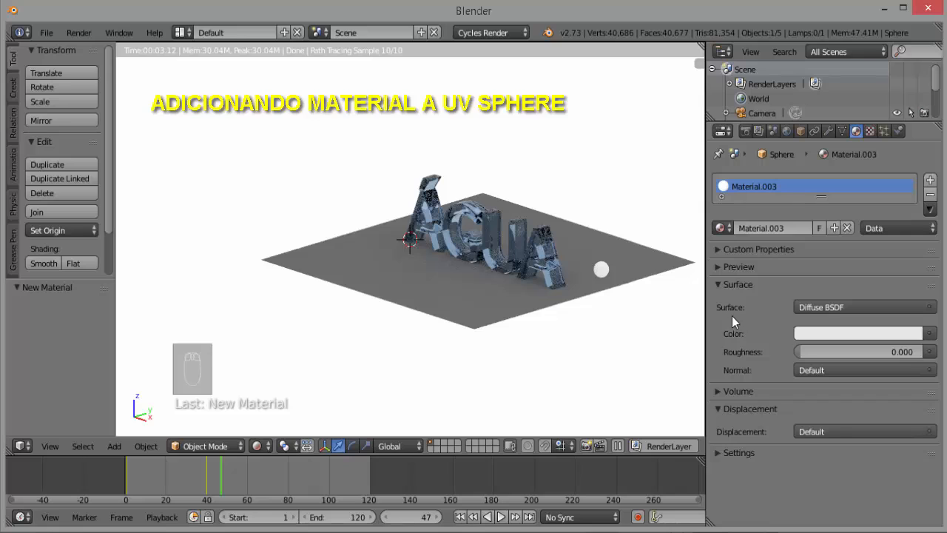
pyautogui.click(855, 334)
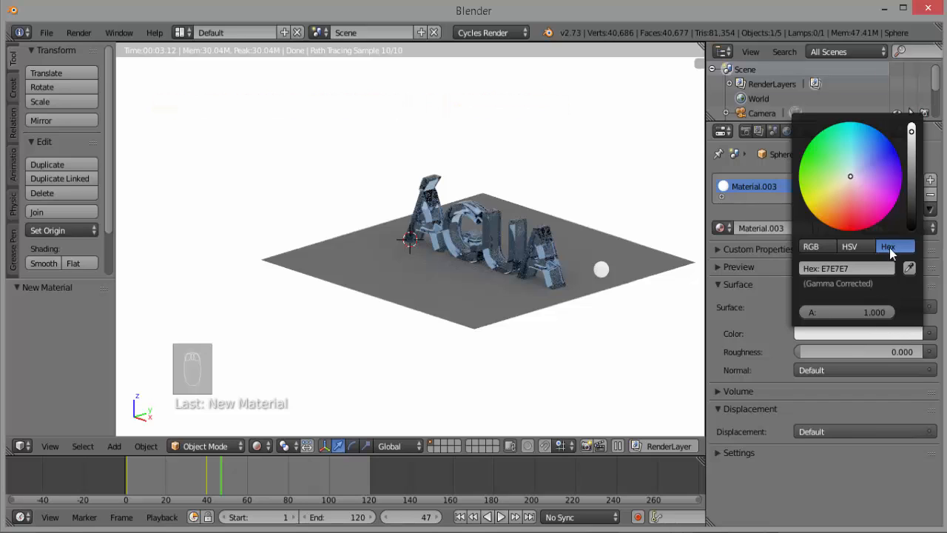
pyautogui.click(869, 267)
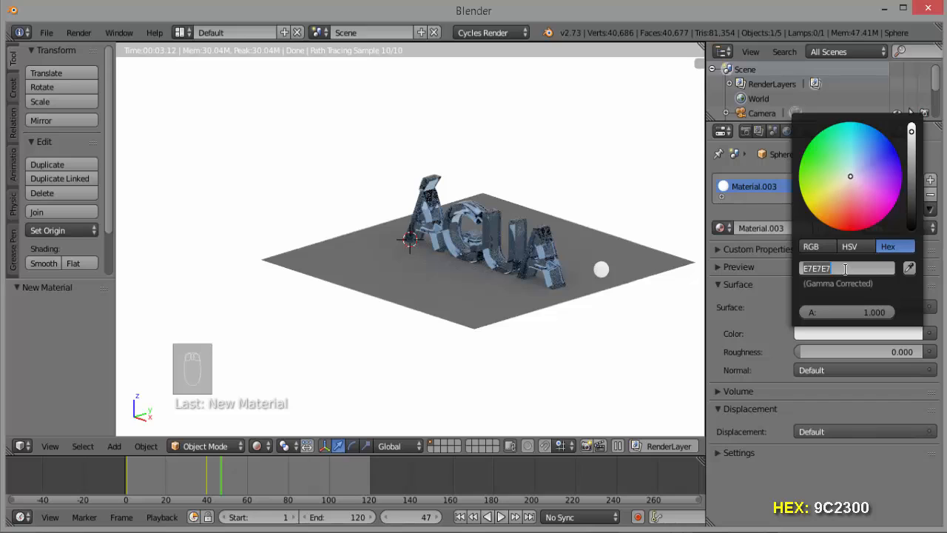
pyautogui.write('9C2300')
pyautogui.press('Return')
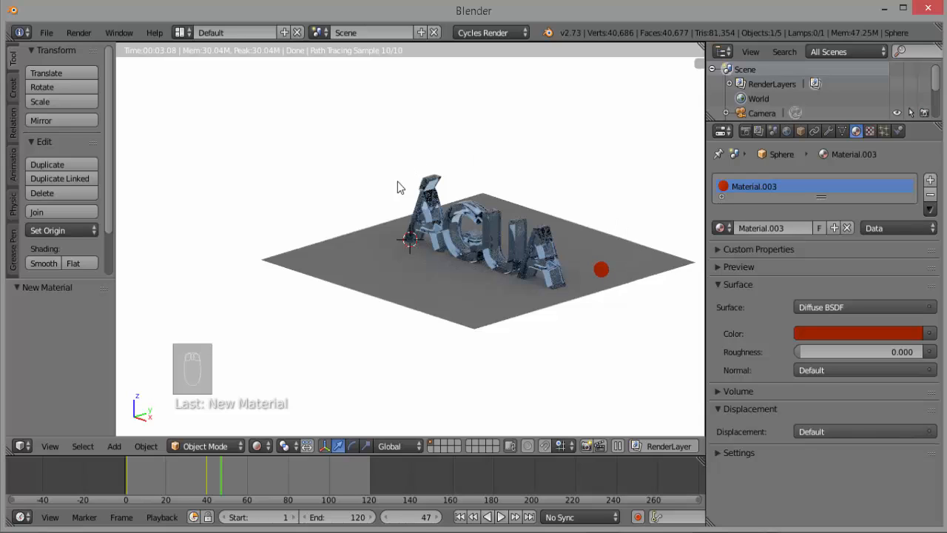
# Step: Select the "ÁGUA" text, show the scene from the front, and set the viewport shading to Solid
pyautogui.rightClick(464, 304)
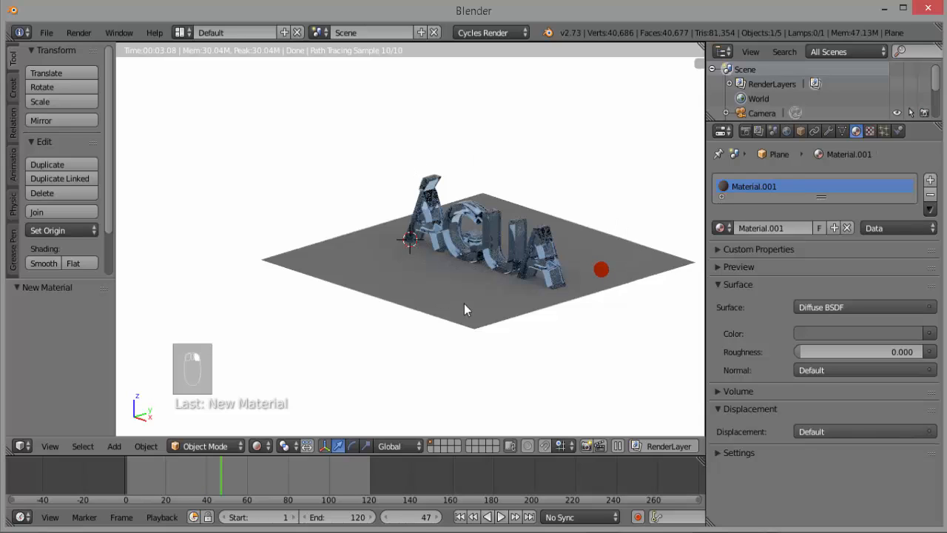
pyautogui.rightClick(462, 211)
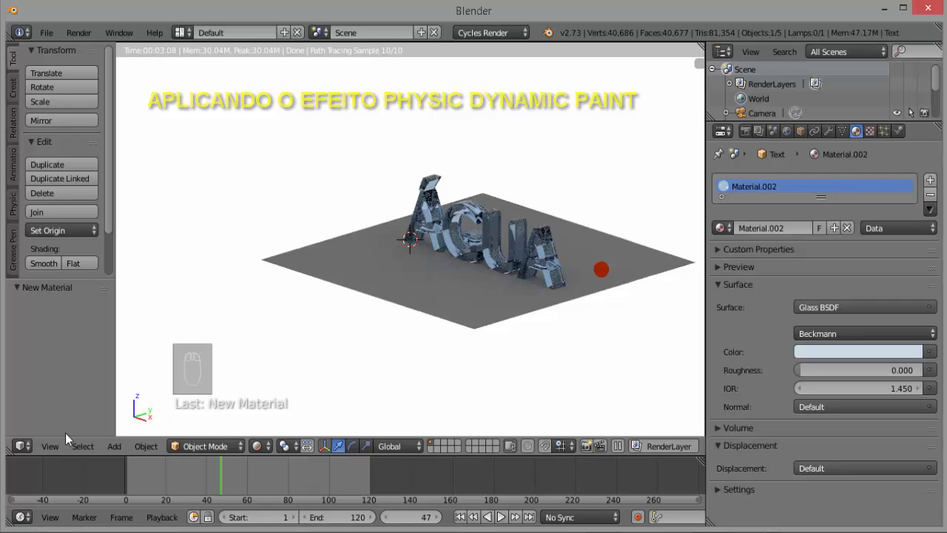
pyautogui.click(51, 446)
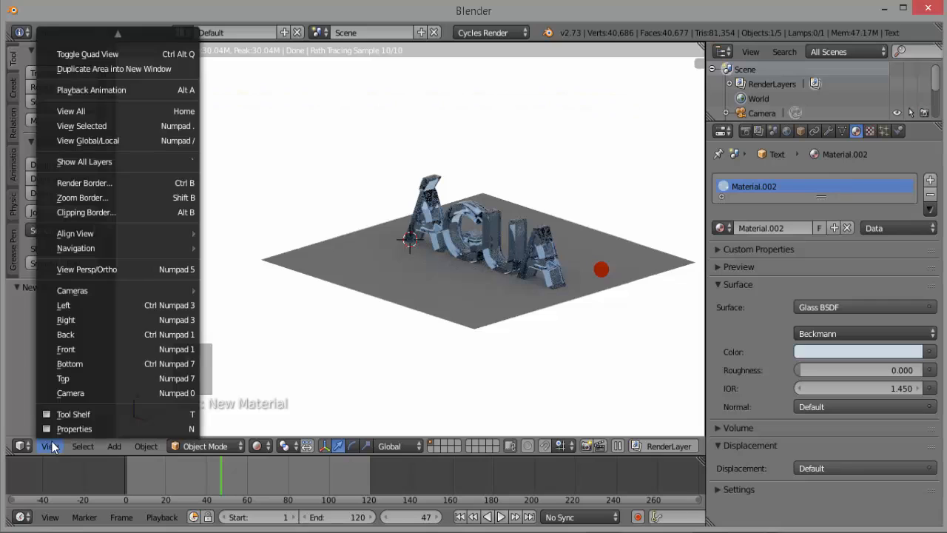
pyautogui.click(98, 350)
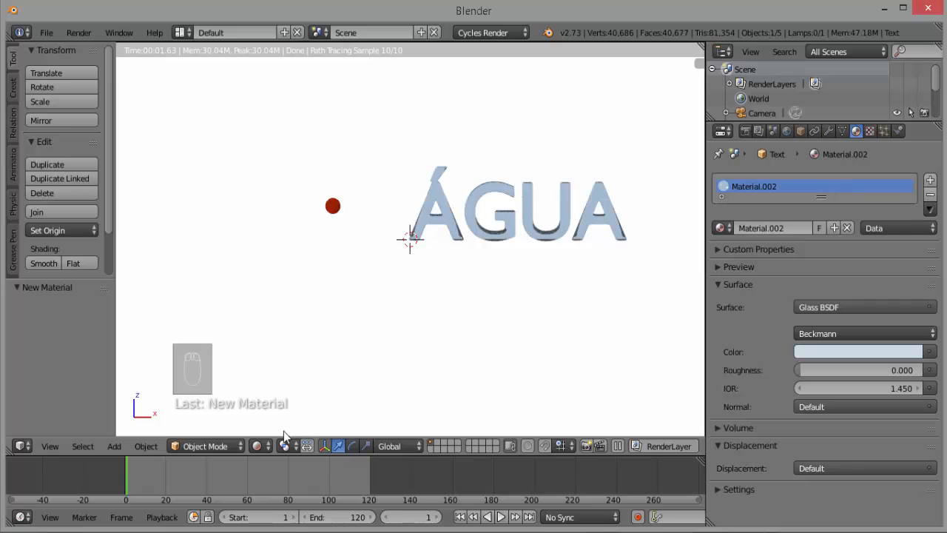
pyautogui.click(268, 446)
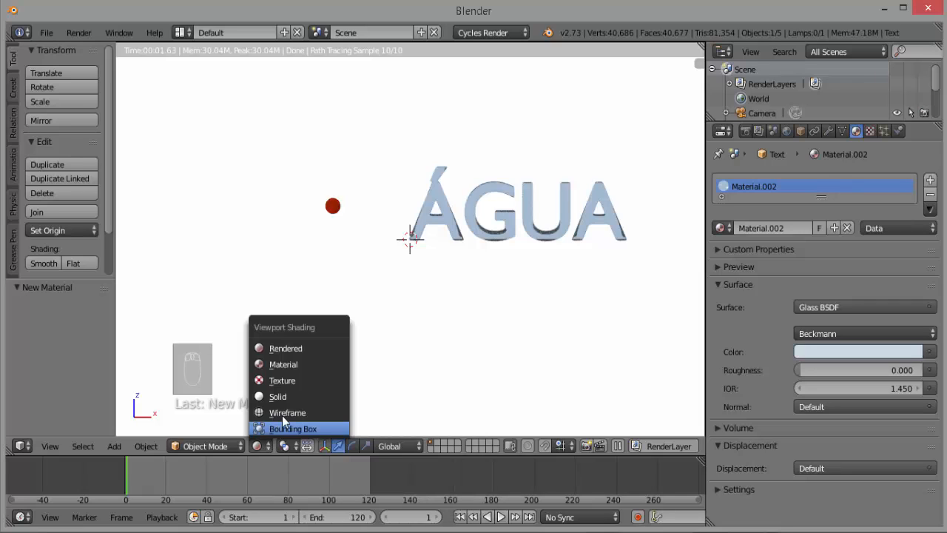
pyautogui.click(287, 396)
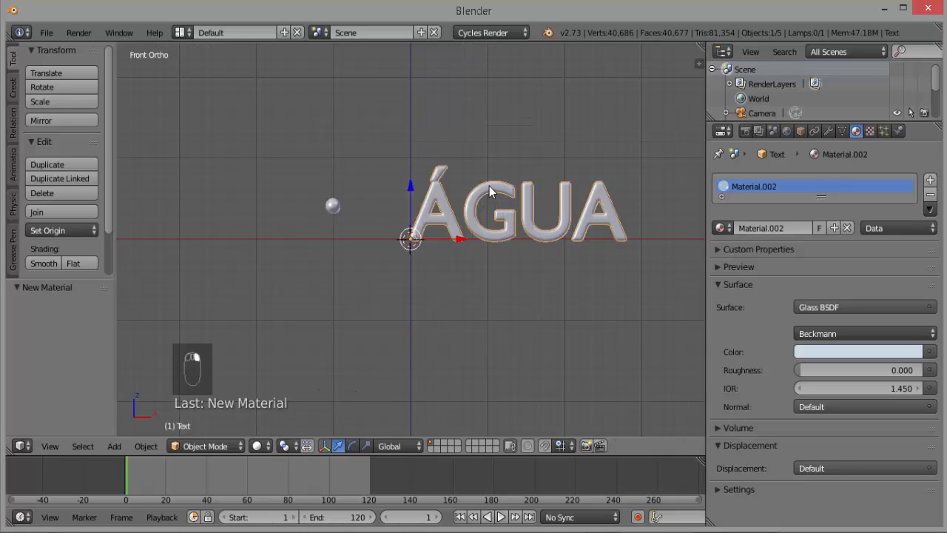
# Step: Enable Dynamic Paint physics on the text and add it as a canvas
pyautogui.click(899, 131)
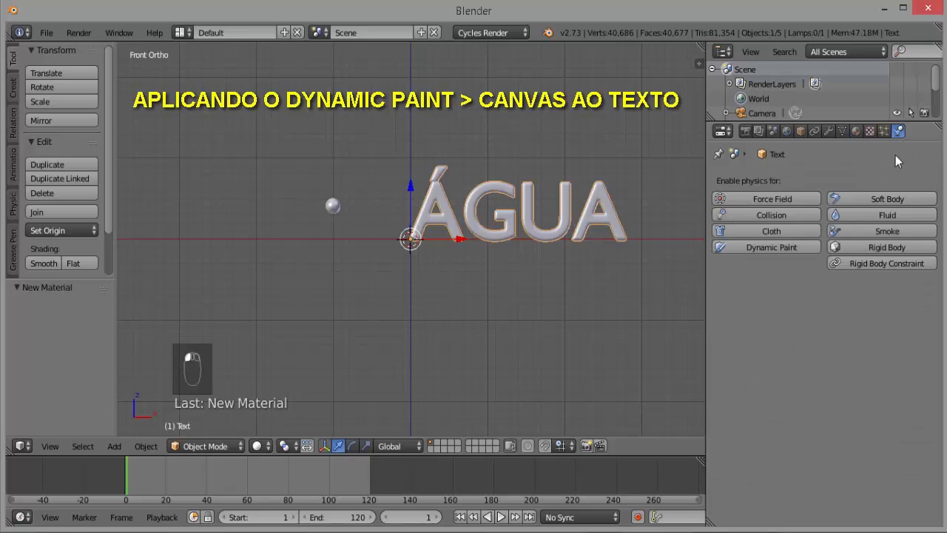
pyautogui.click(776, 248)
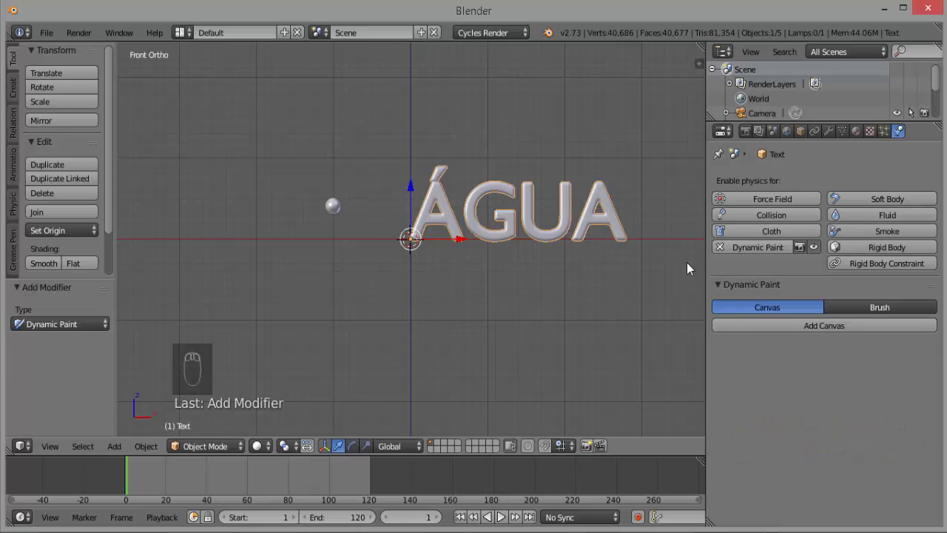
pyautogui.click(830, 326)
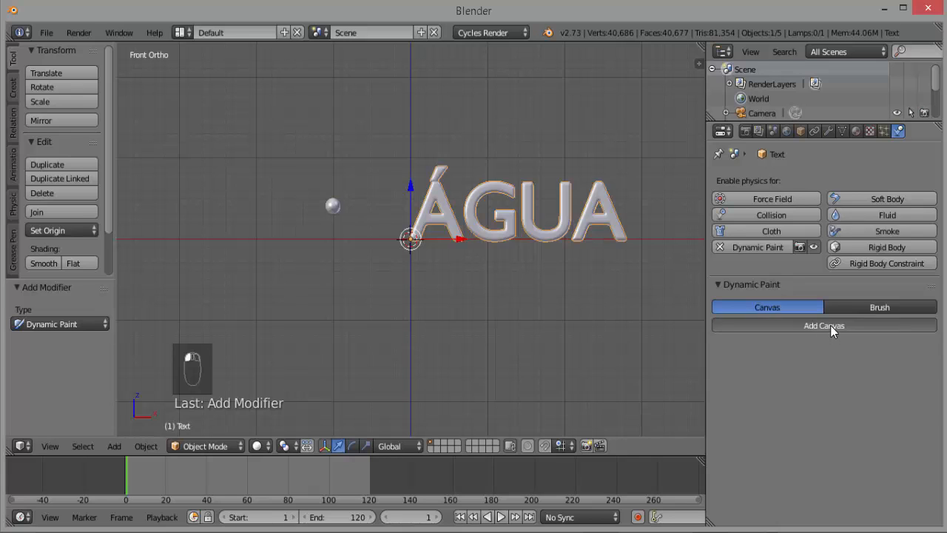
# Step: Set the text canvas's surface type to Waves with a damping of 0.07
pyautogui.scroll(-4, 828, 326)
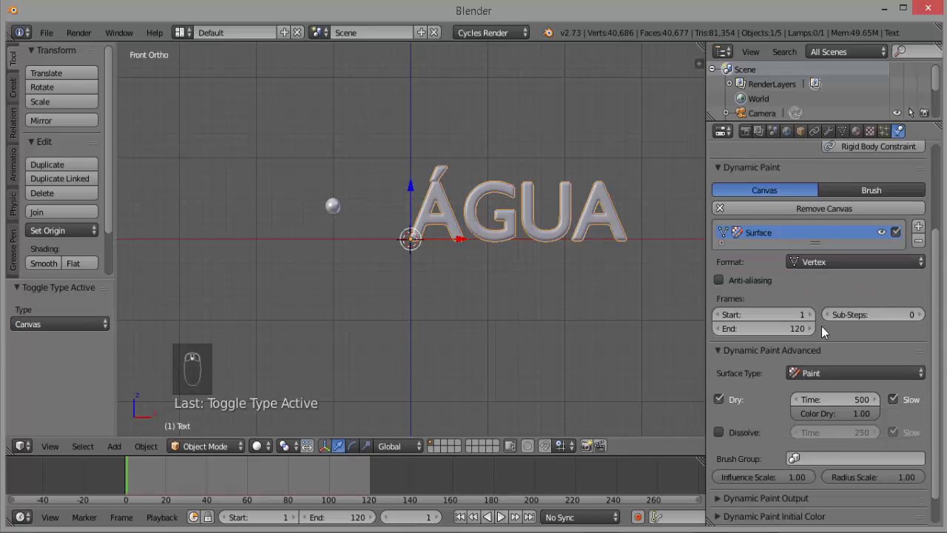
pyautogui.scroll(-2, 821, 325)
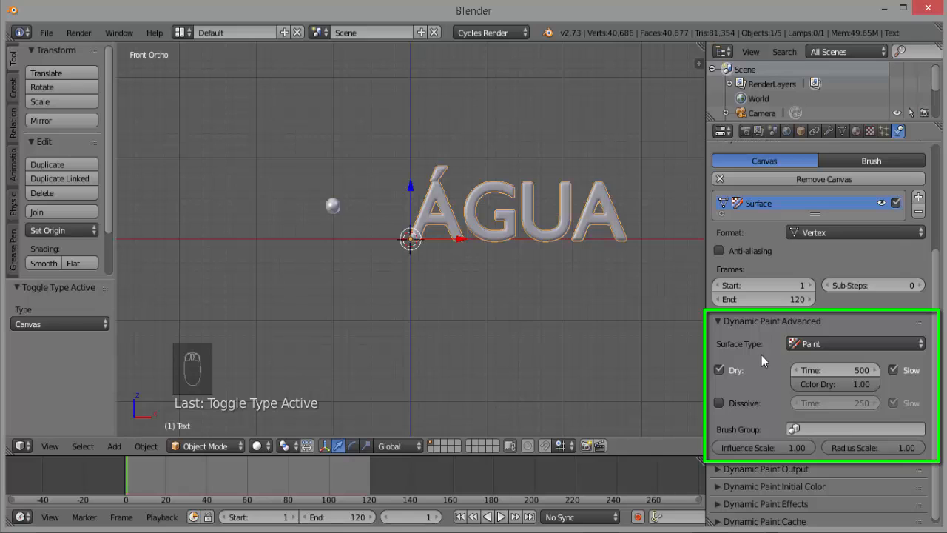
pyautogui.click(922, 344)
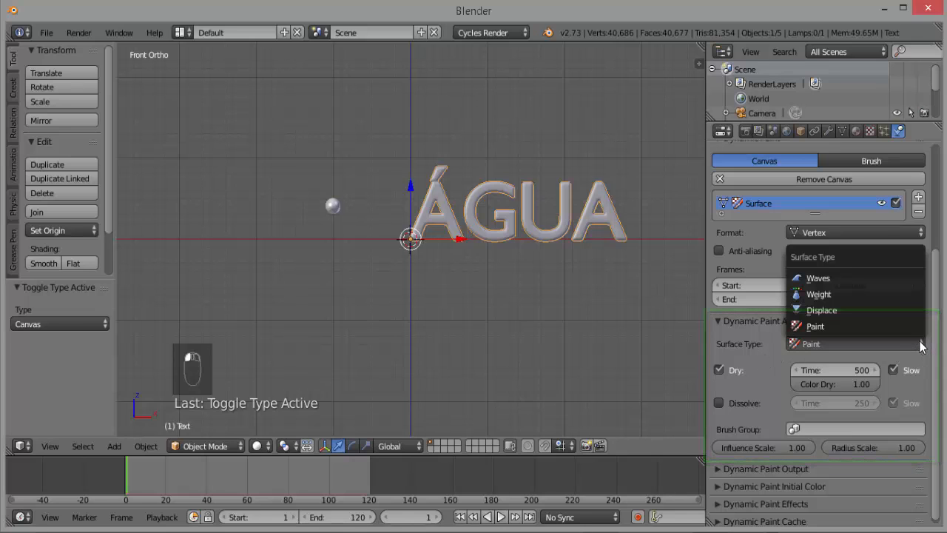
pyautogui.click(850, 279)
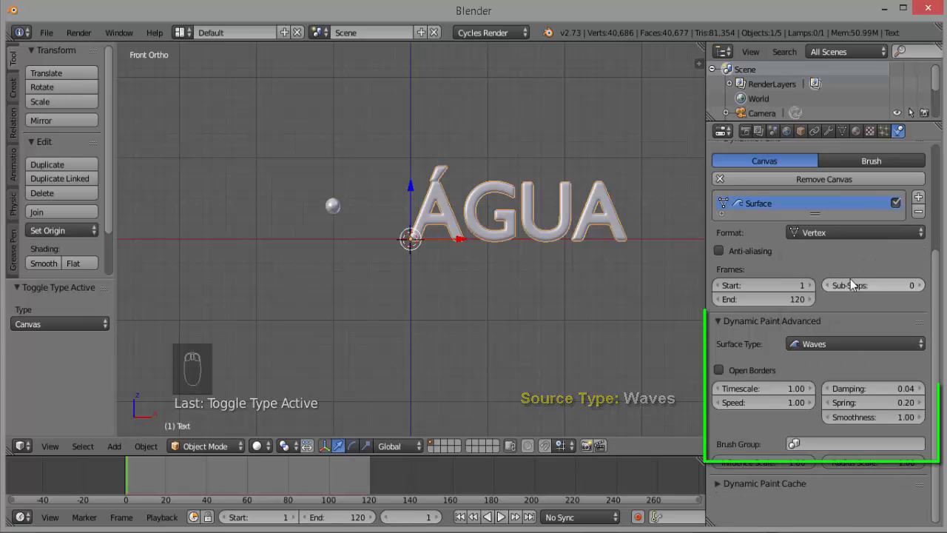
pyautogui.click(859, 389)
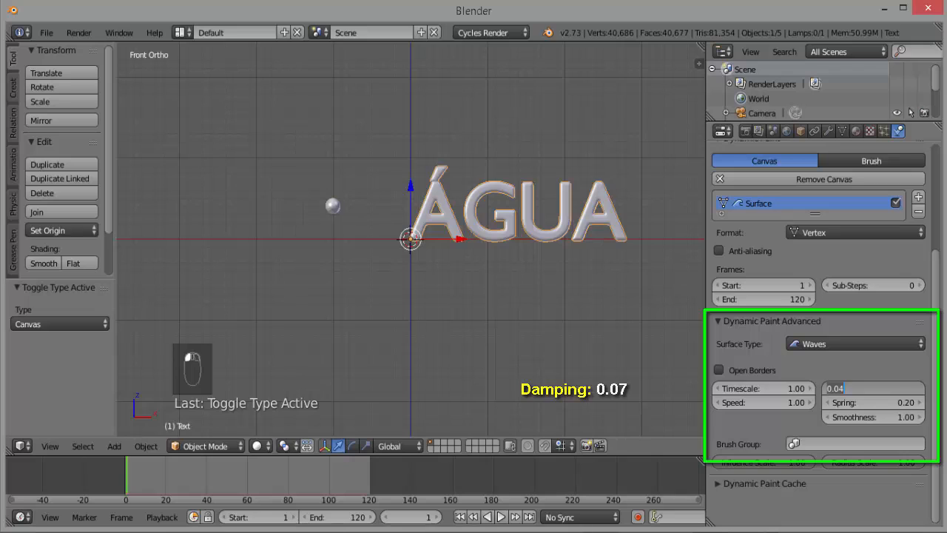
pyautogui.write('0.07')
pyautogui.press('Return')
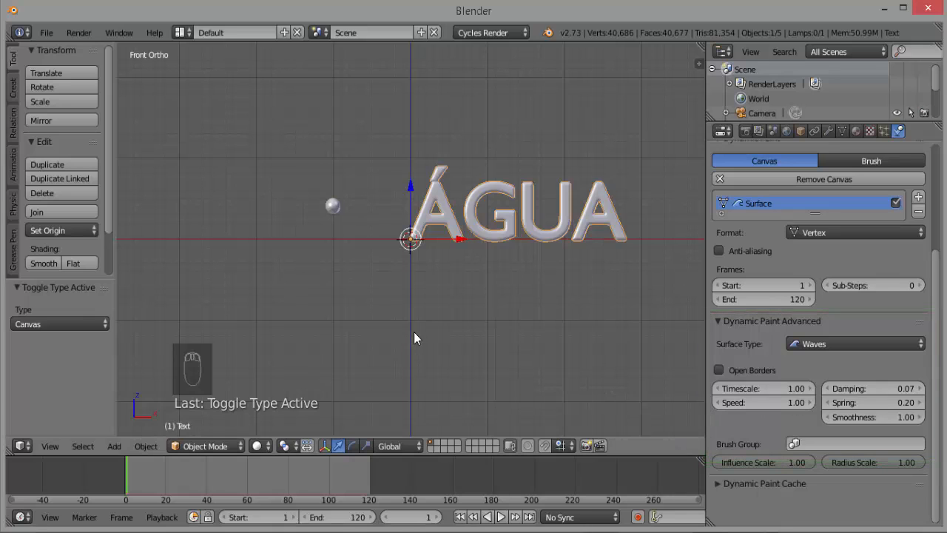
# Step: Enable Dynamic Paint on the sphere, add it as a brush, and play the animation to preview the waves on the text
pyautogui.rightClick(333, 207)
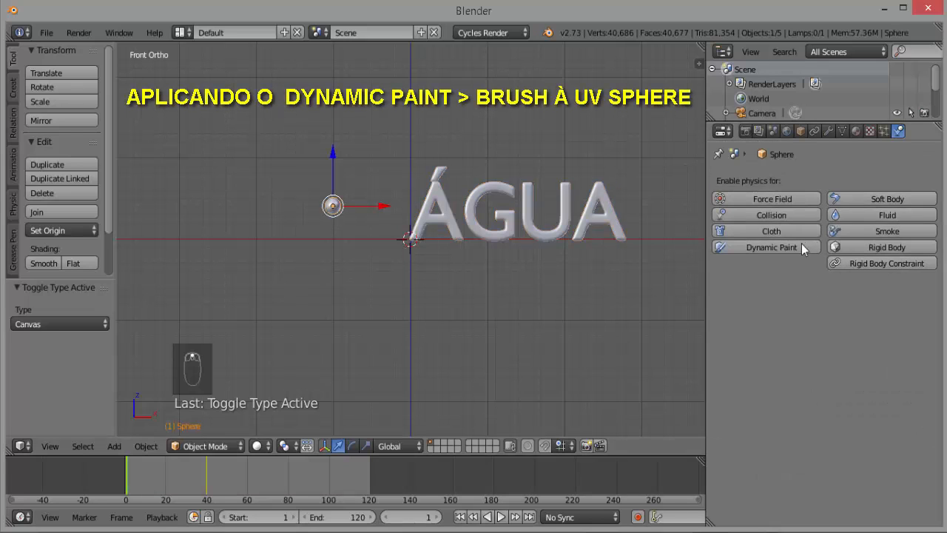
pyautogui.click(773, 249)
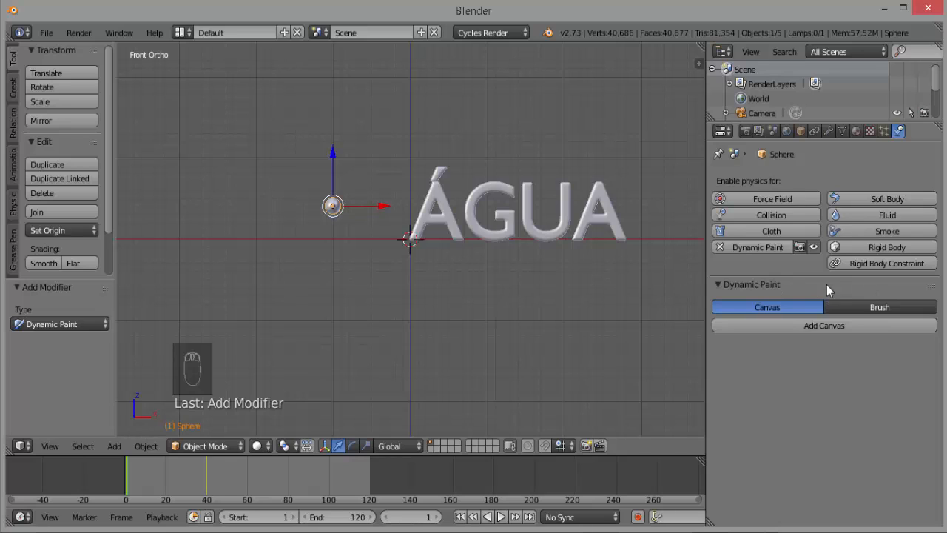
pyautogui.click(879, 308)
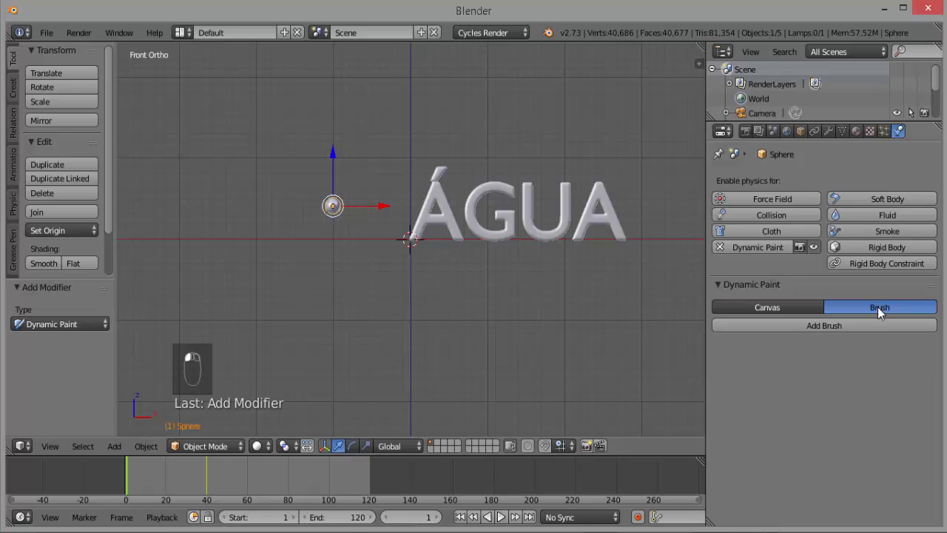
pyautogui.click(827, 328)
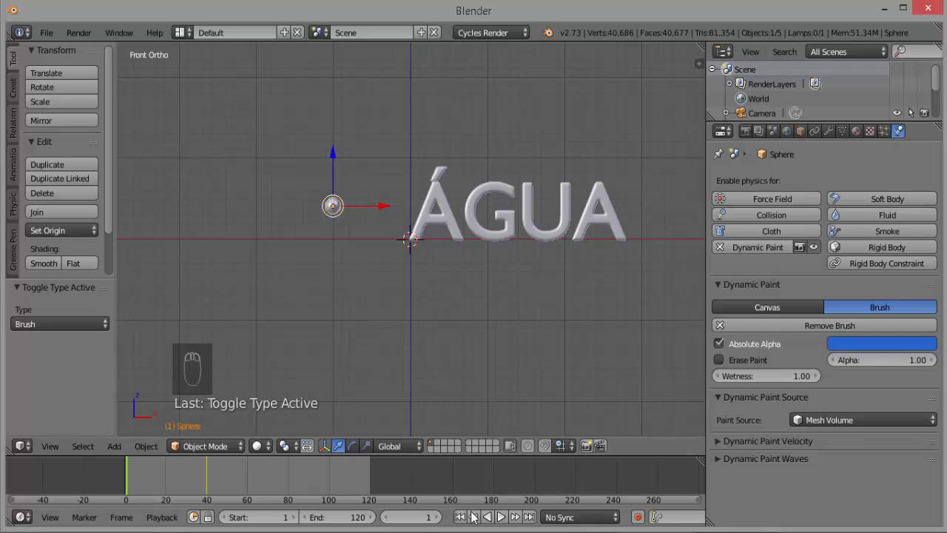
pyautogui.click(502, 518)
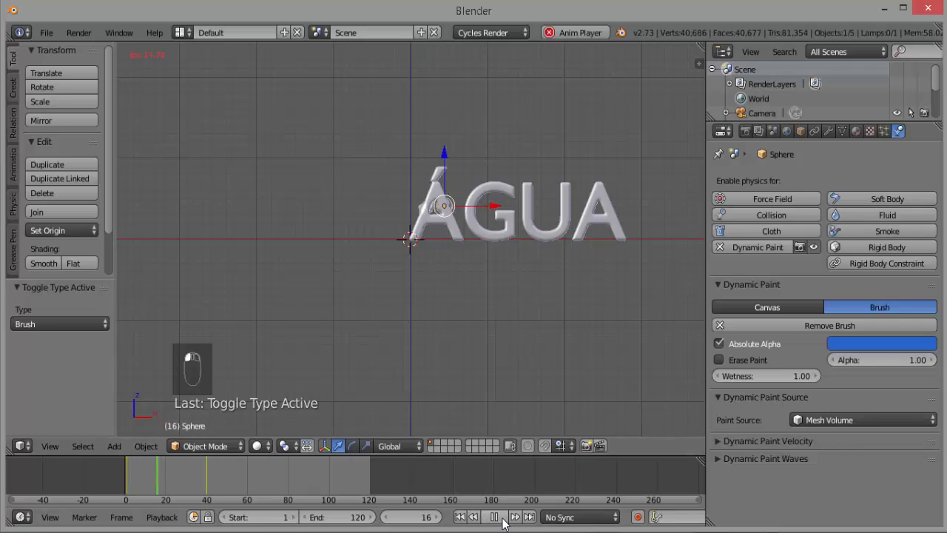
pyautogui.click(501, 518)
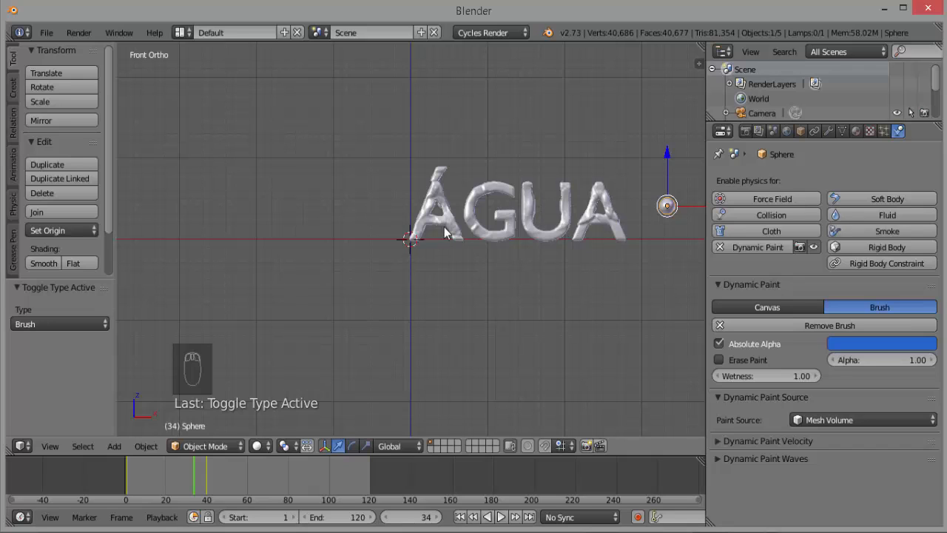
# Step: Replay the wave animation from frame 1 while viewing the text up close, and return to the first frame
pyautogui.scroll(2, 586, 278)
pyautogui.scroll(2, 586, 278)
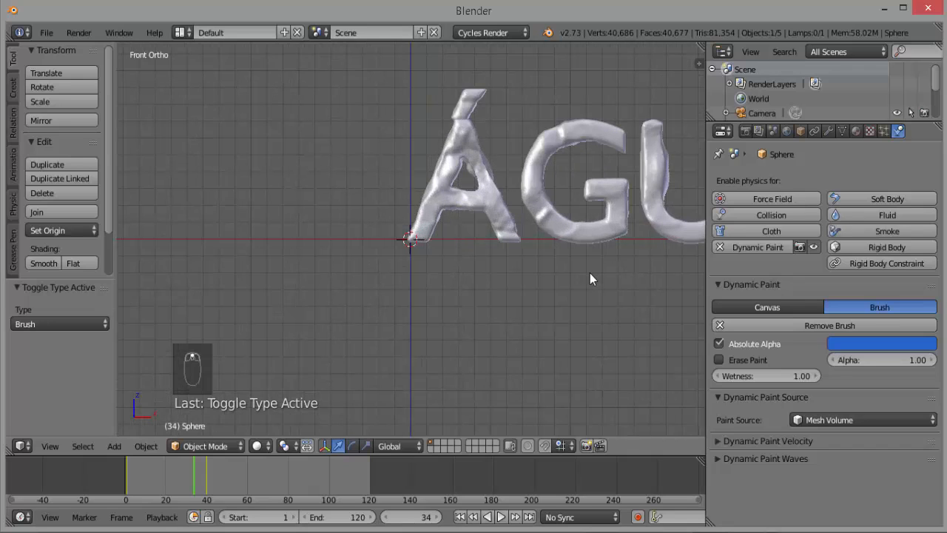
pyautogui.click(459, 516)
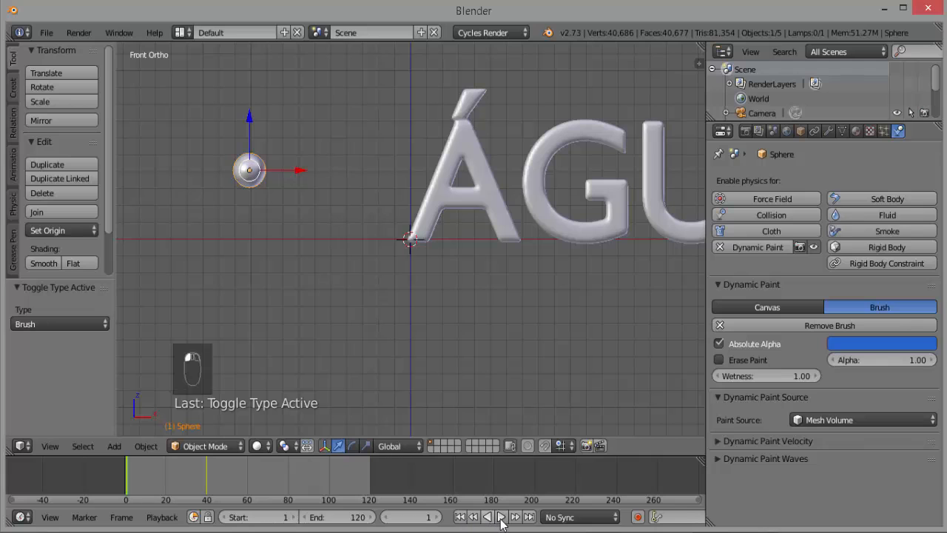
pyautogui.click(501, 517)
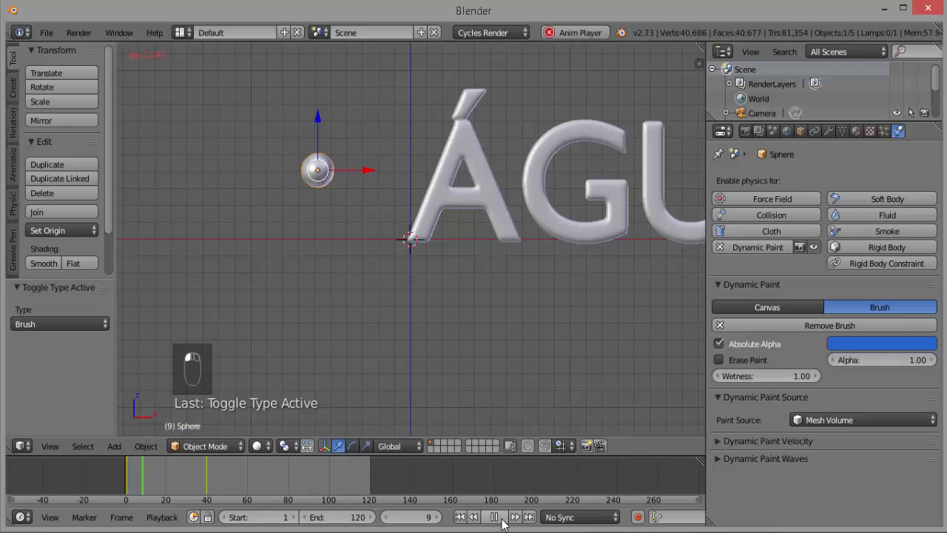
pyautogui.click(494, 518)
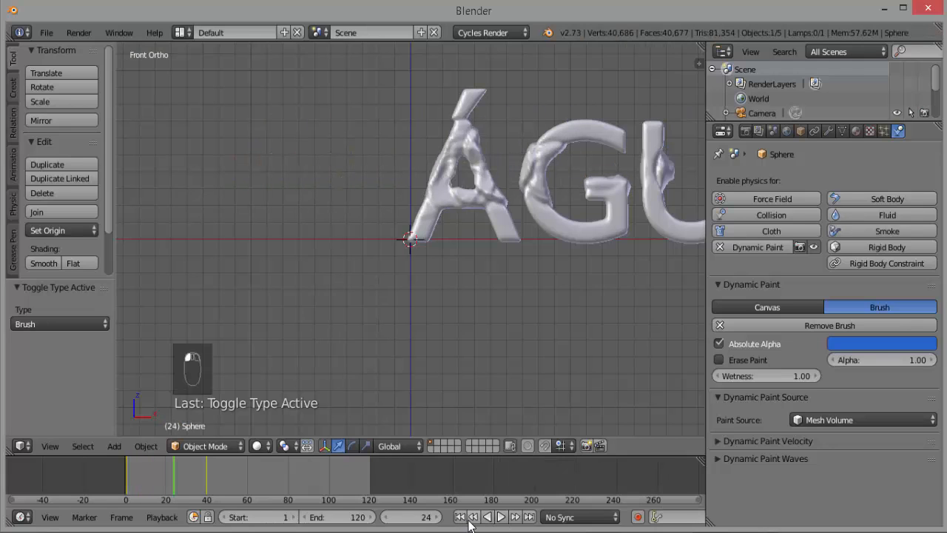
pyautogui.click(460, 516)
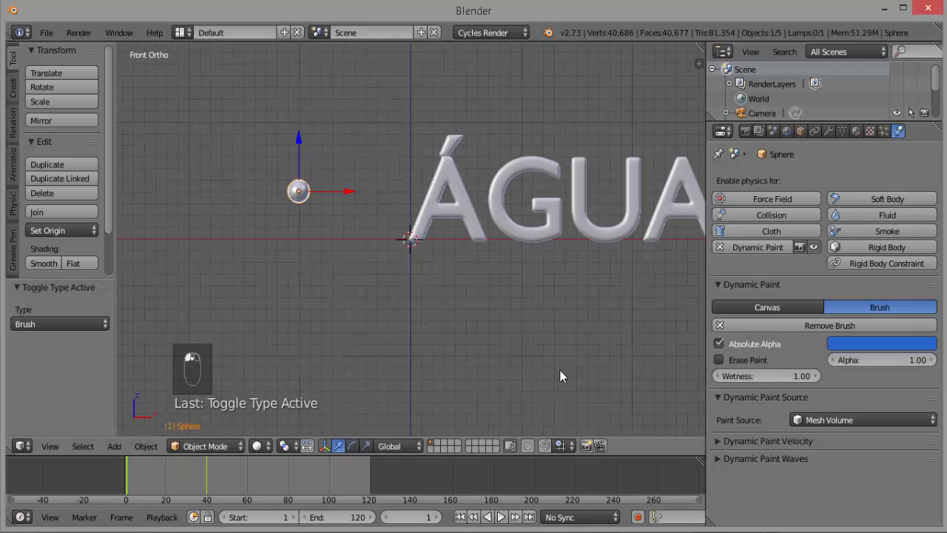
pyautogui.scroll(-1, 560, 371)
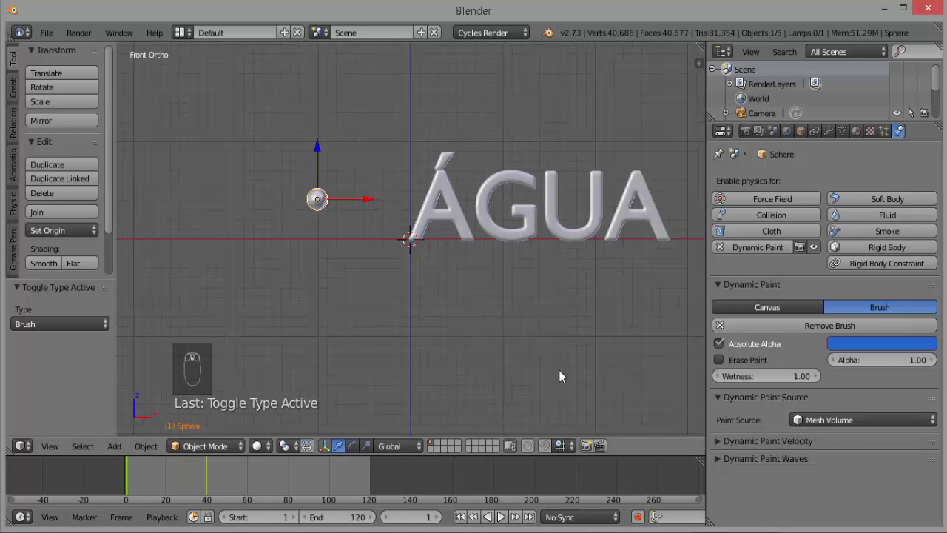
pyautogui.scroll(-2, 559, 370)
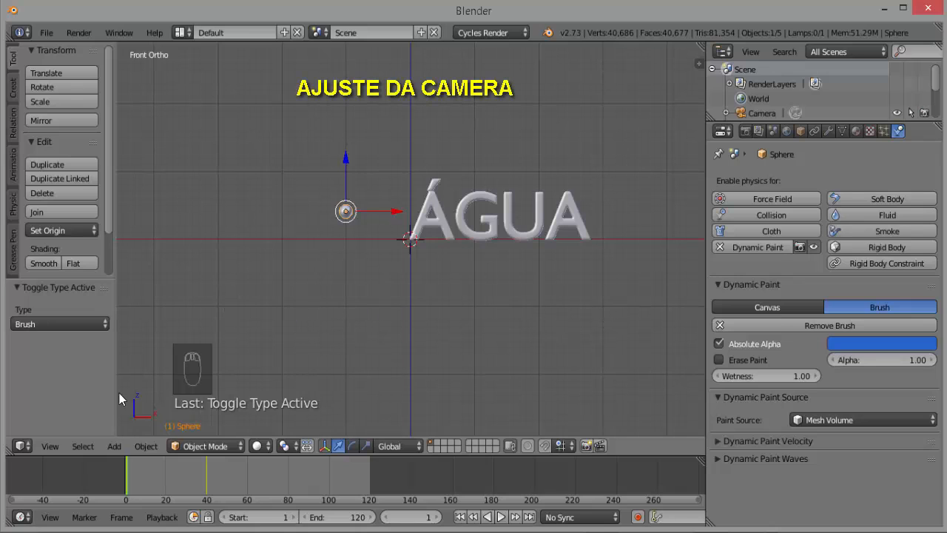
# Step: Show the scene through the camera and lock the camera to the view
pyautogui.click(49, 447)
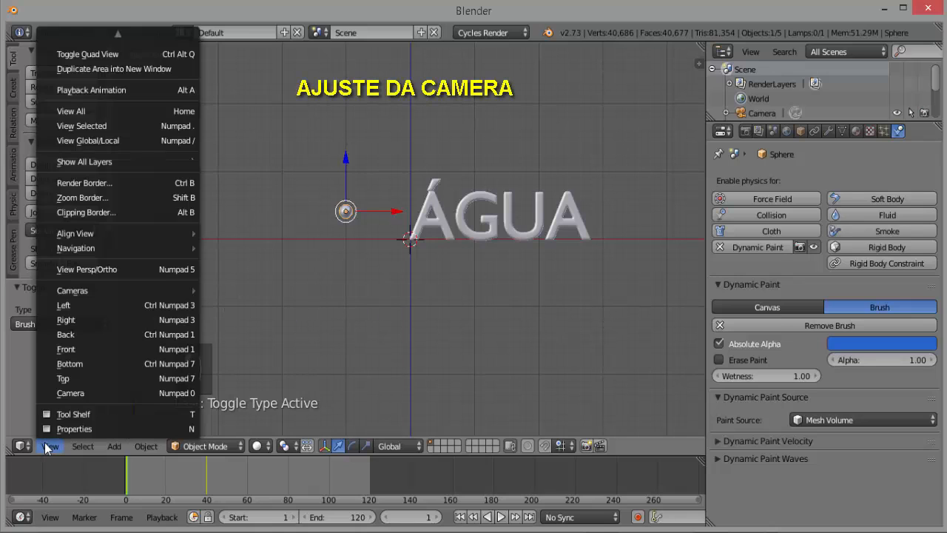
pyautogui.click(94, 393)
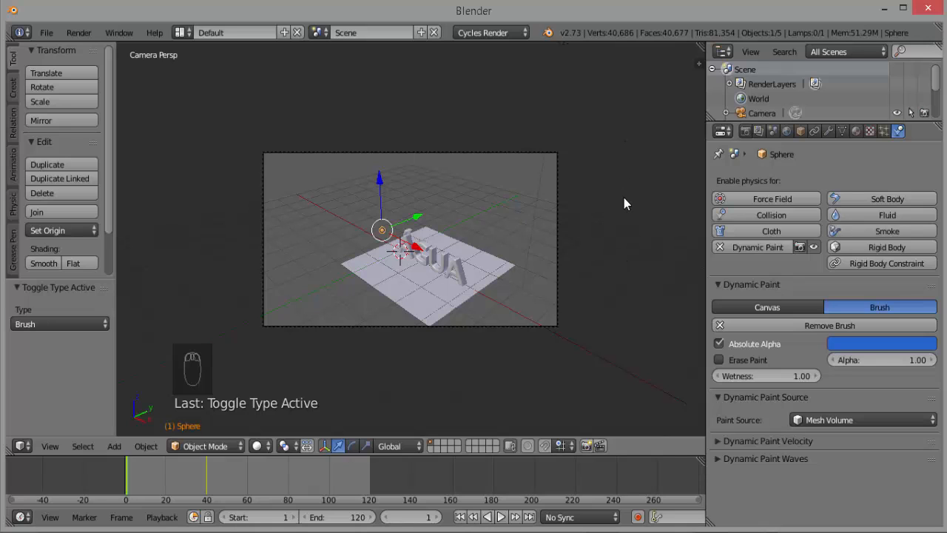
pyautogui.press('n')
pyautogui.scroll(3, 636, 246)
pyautogui.scroll(8, 636, 246)
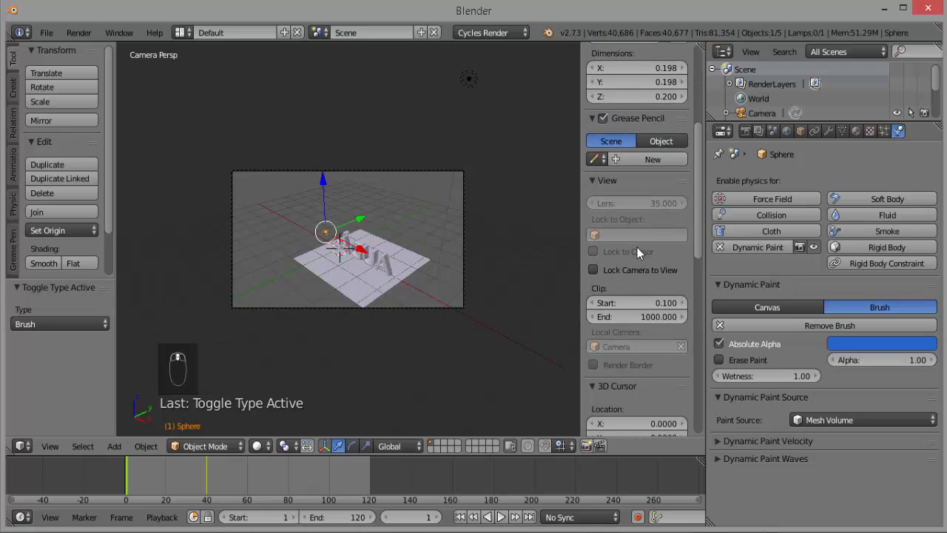
pyautogui.click(593, 270)
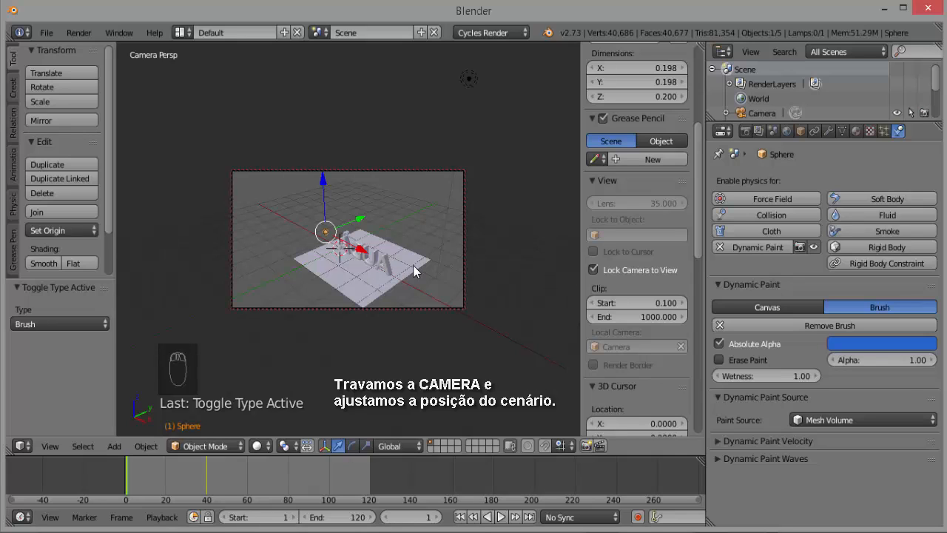
# Step: Frame the text and sphere from a low front angle above a ground plane scaled by 2.198, and render a test image
pyautogui.moveTo(413, 265); pyautogui.dragTo(521, 259, button='middle')
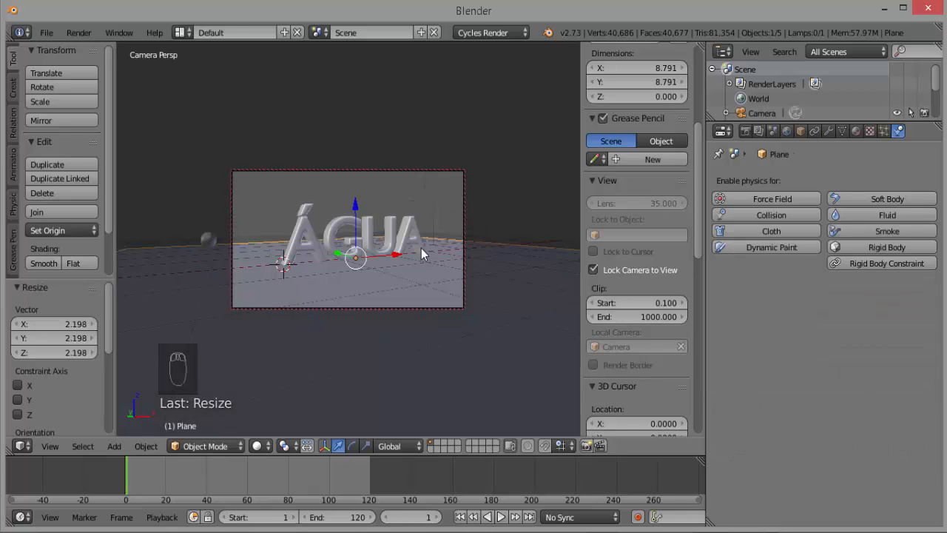
pyautogui.scroll(-1, 421, 248)
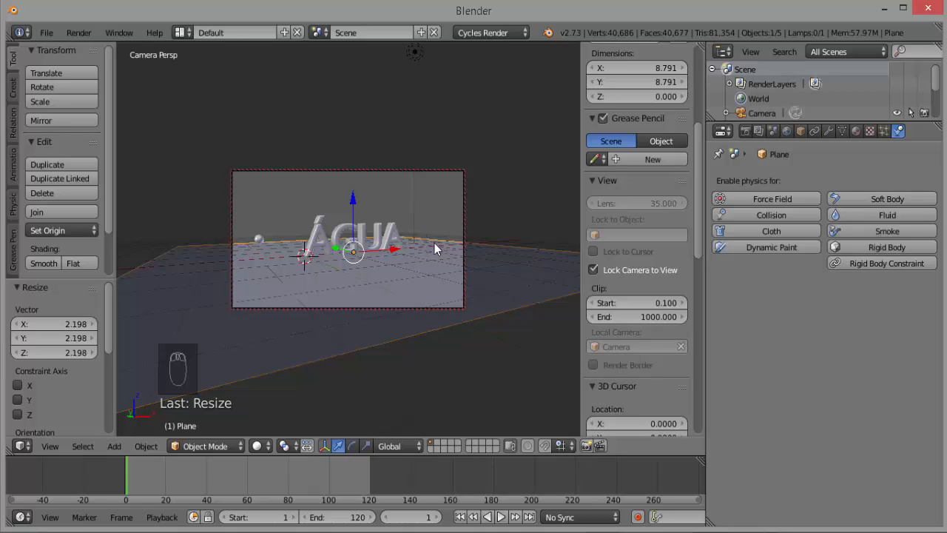
pyautogui.press('F12')
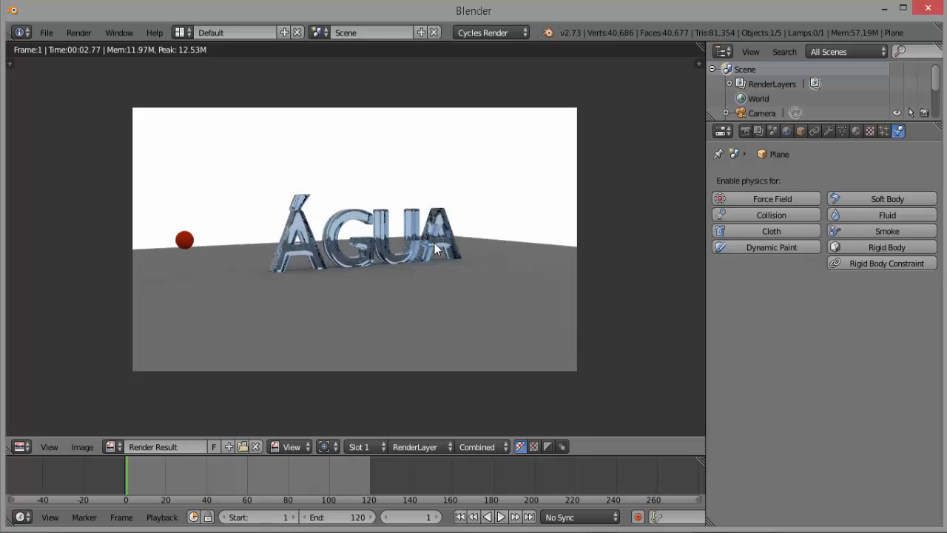
pyautogui.press('Escape')
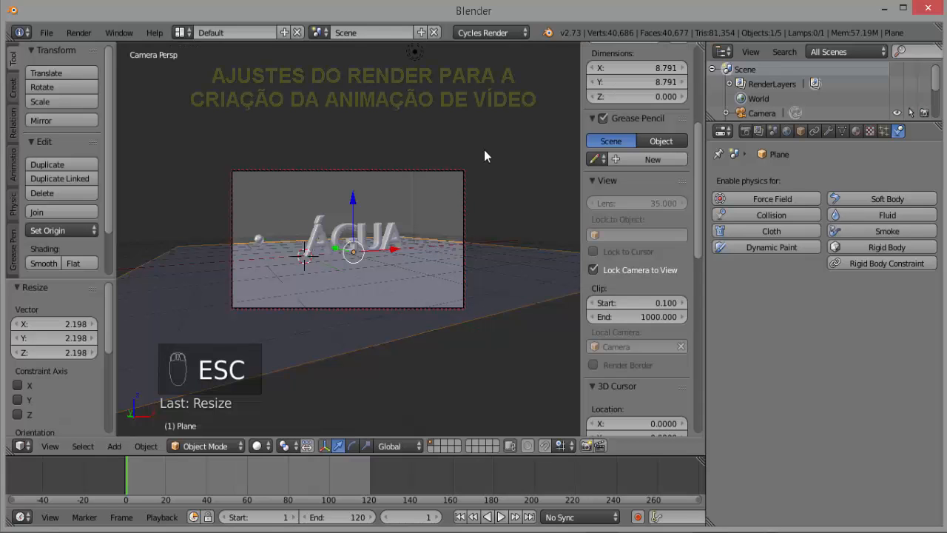
# Step: Apply the HDTV 720p preset to the scene's render dimensions
pyautogui.click(746, 131)
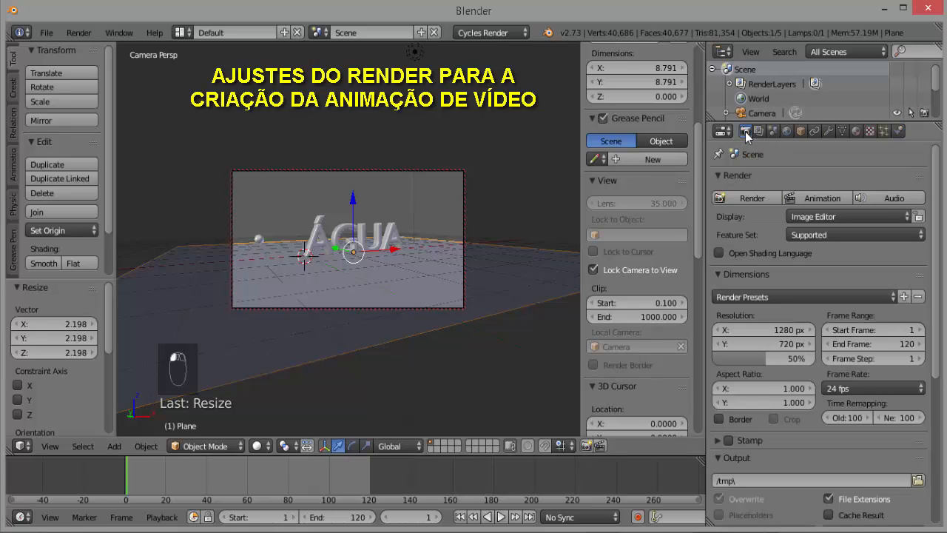
pyautogui.click(890, 295)
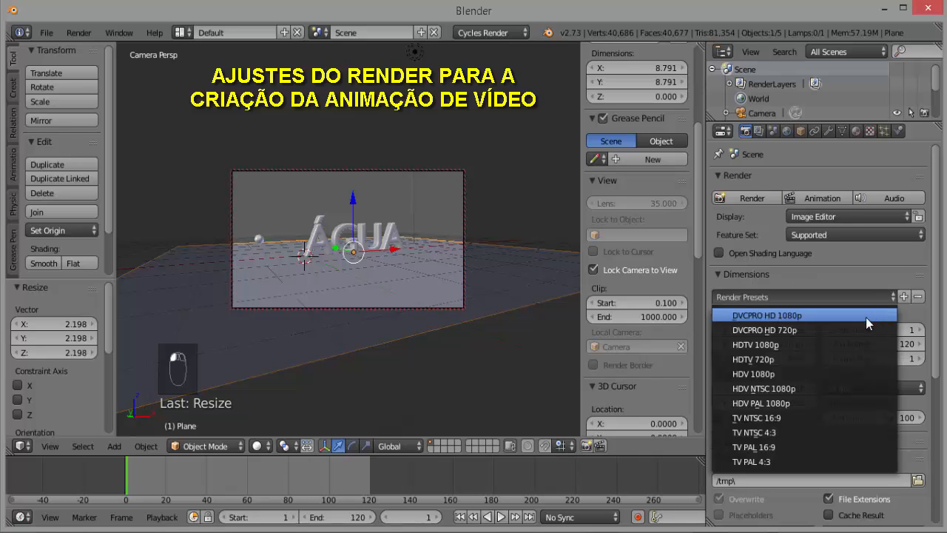
pyautogui.click(770, 359)
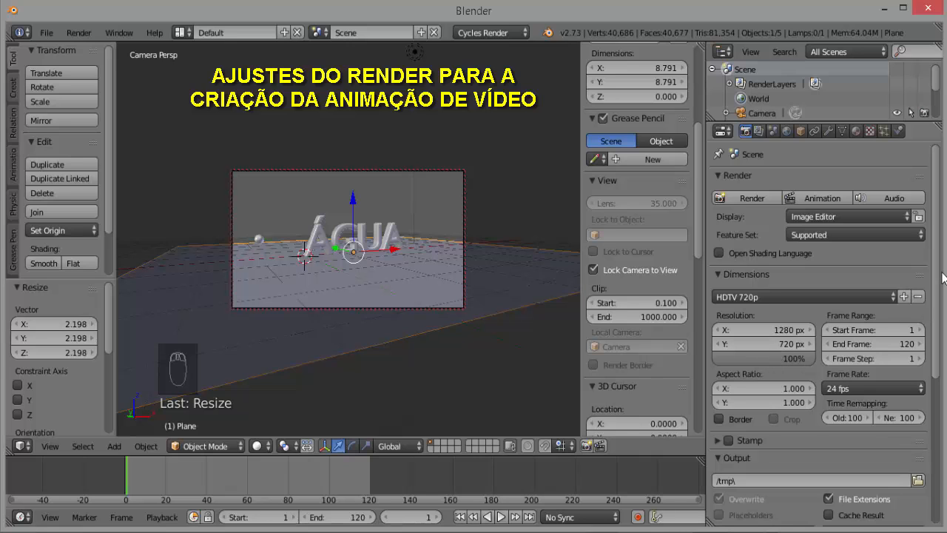
# Step: Set the number of render samples to 100 in the sampling settings
pyautogui.scroll(-2, 939, 285)
pyautogui.moveTo(940, 289); pyautogui.dragTo(941, 438)
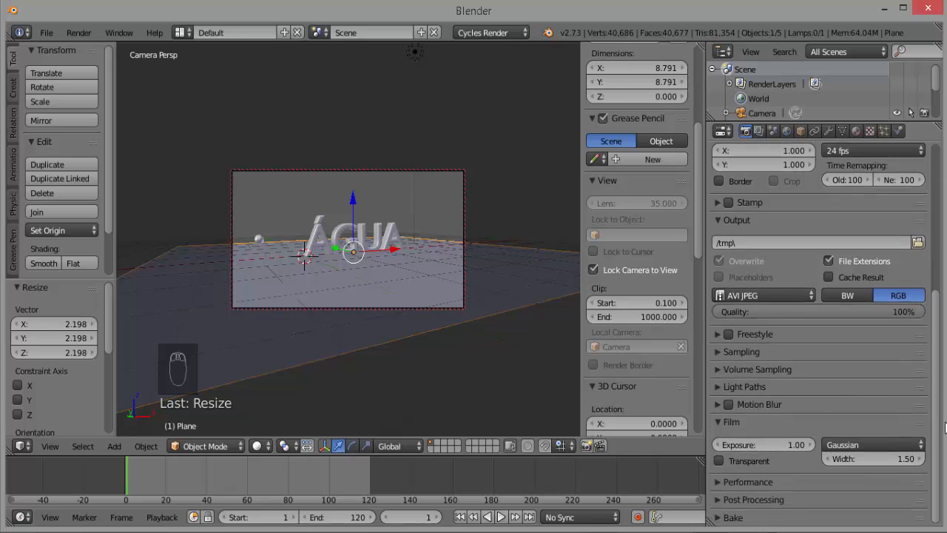
pyautogui.click(718, 353)
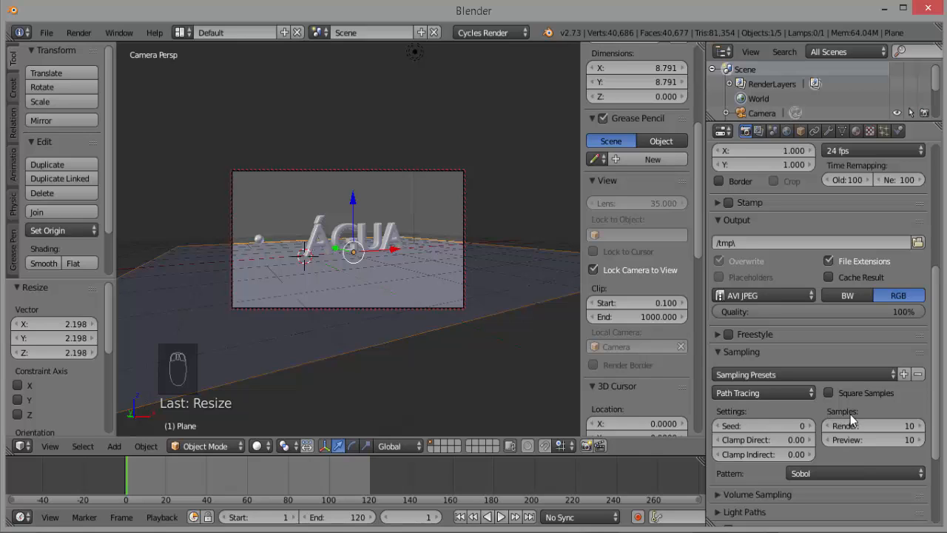
pyautogui.click(876, 425)
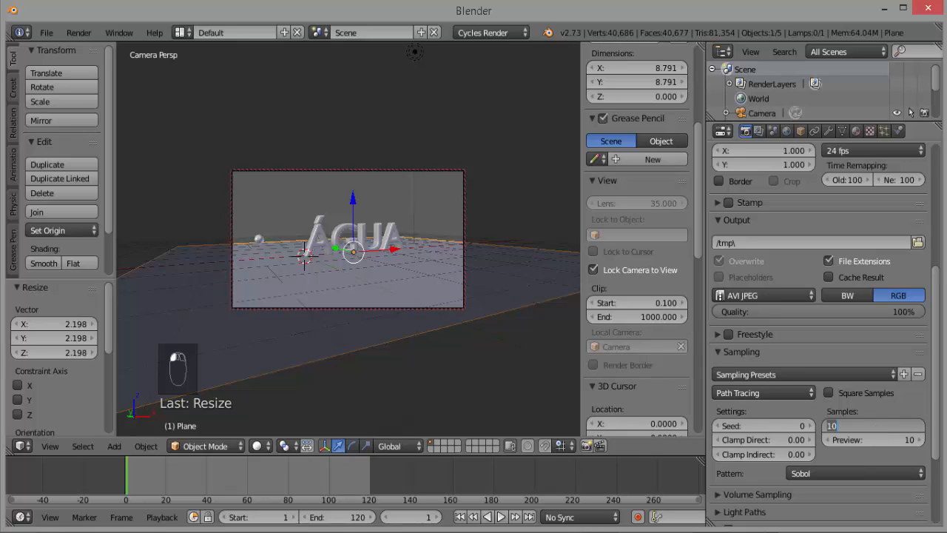
pyautogui.write('100')
pyautogui.press('Return')
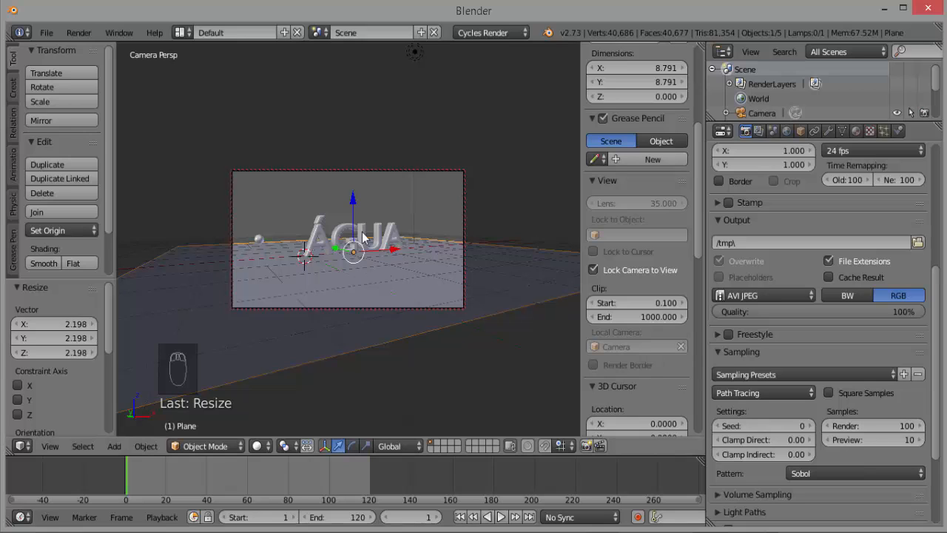
# Step: Set the render output path to "/tmp\EXTO LIQUIDO" with the AVI JPEG format at 100% quality
pyautogui.scroll(-5, 842, 431)
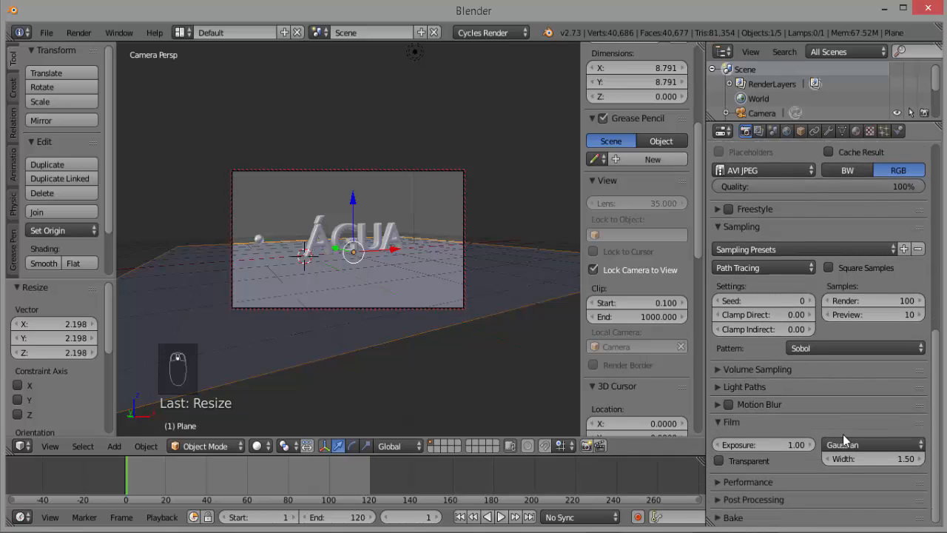
pyautogui.scroll(8, 842, 434)
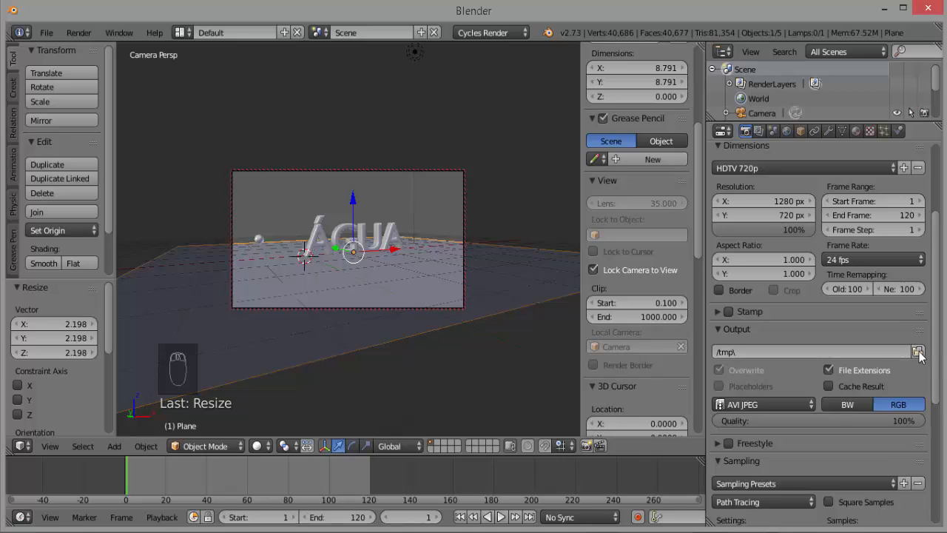
pyautogui.click(741, 352)
pyautogui.write('TO LIQUIDO')
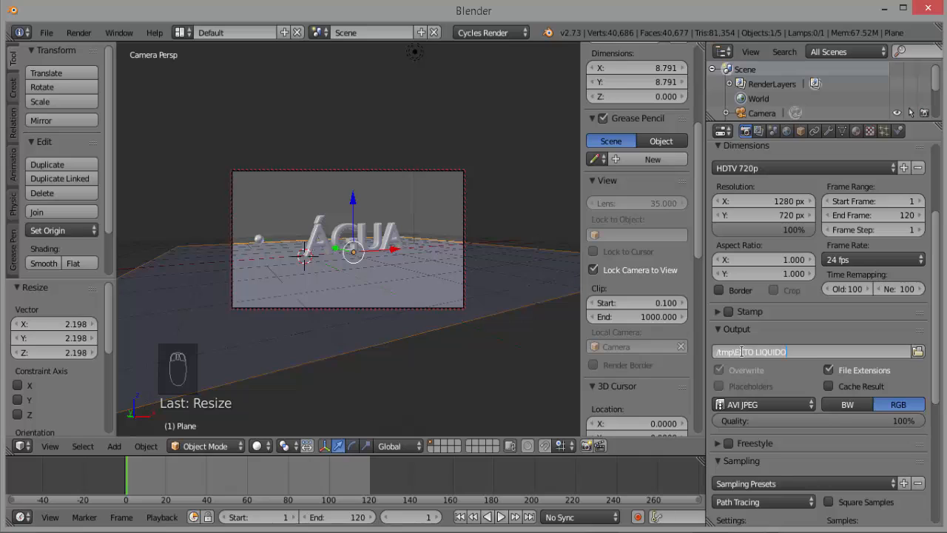
pyautogui.press('Return')
pyautogui.click(803, 404)
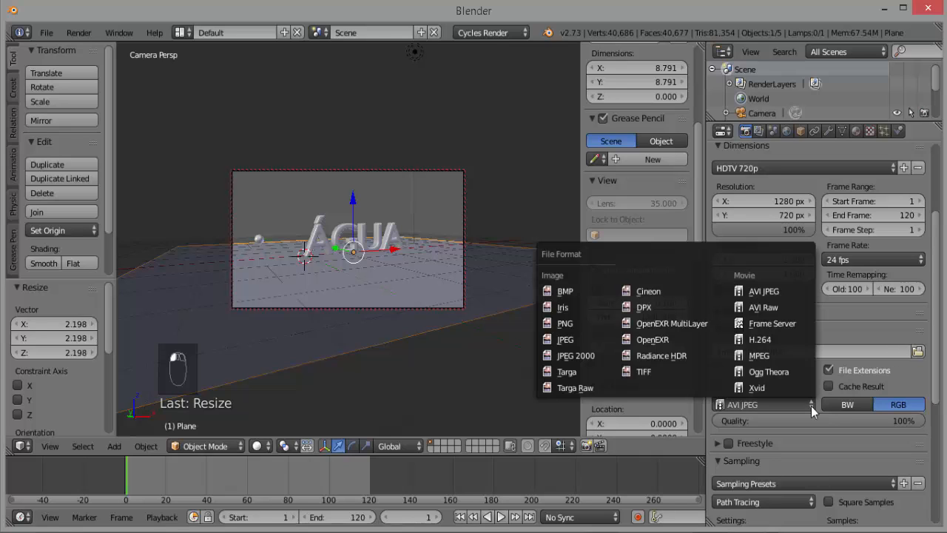
pyautogui.click(800, 296)
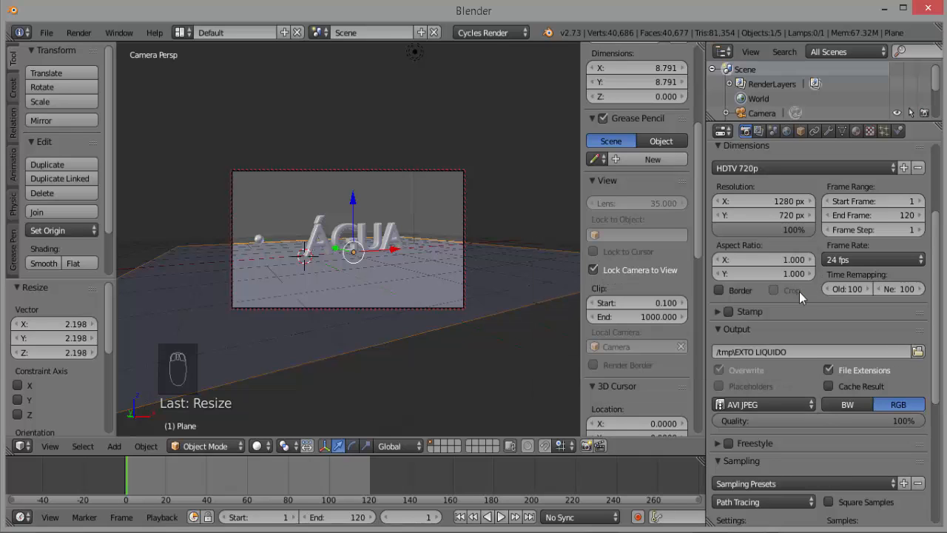
pyautogui.click(799, 422)
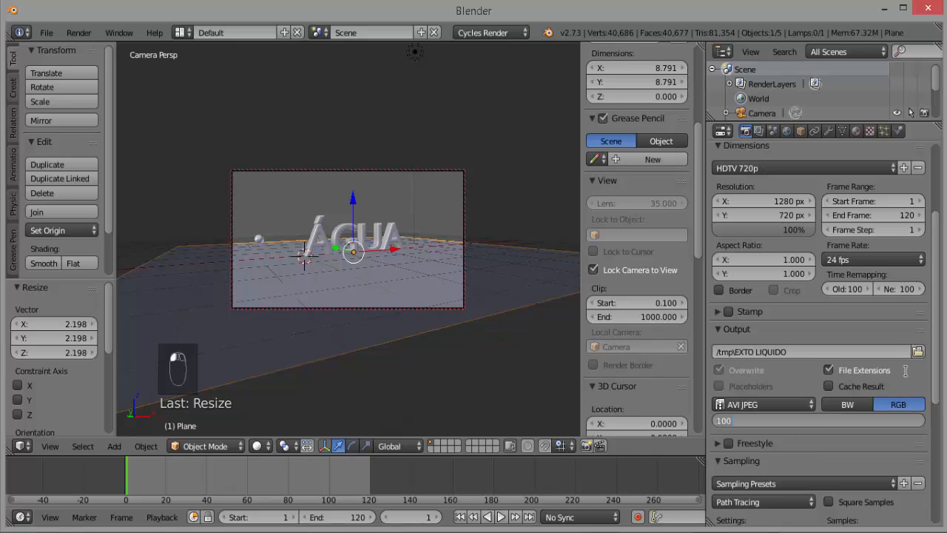
pyautogui.click(934, 314)
# Step: Render the complete animation to video and review the output and sampling settings
pyautogui.moveTo(935, 313); pyautogui.dragTo(942, 196)
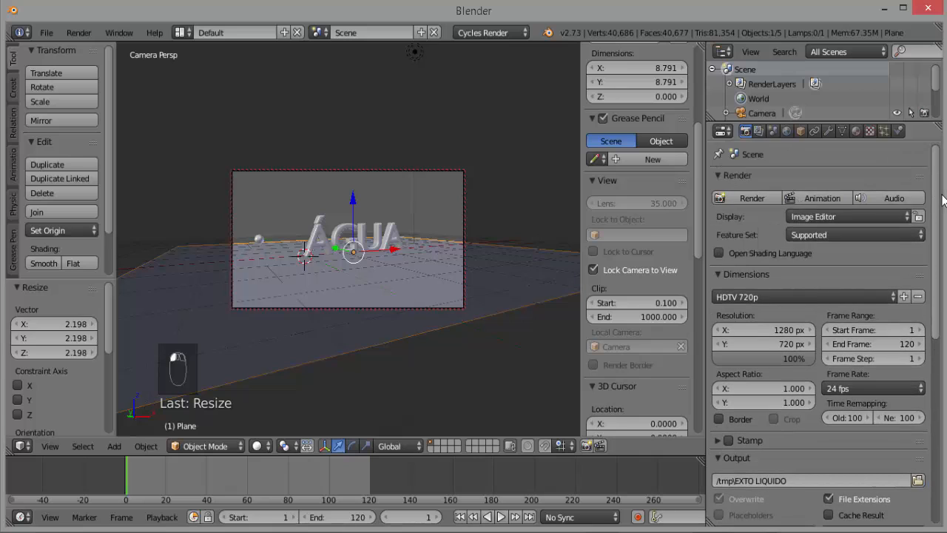
pyautogui.click(812, 197)
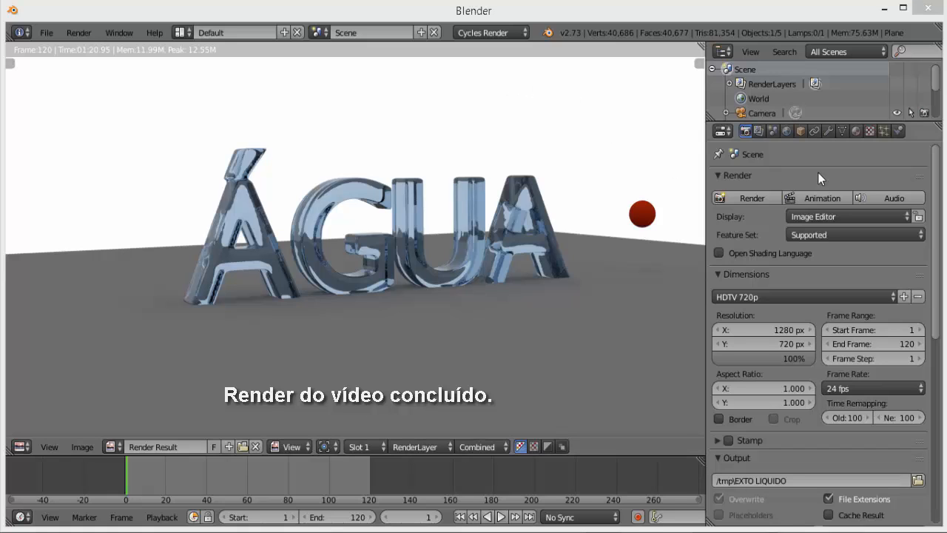
pyautogui.scroll(-3, 939, 172)
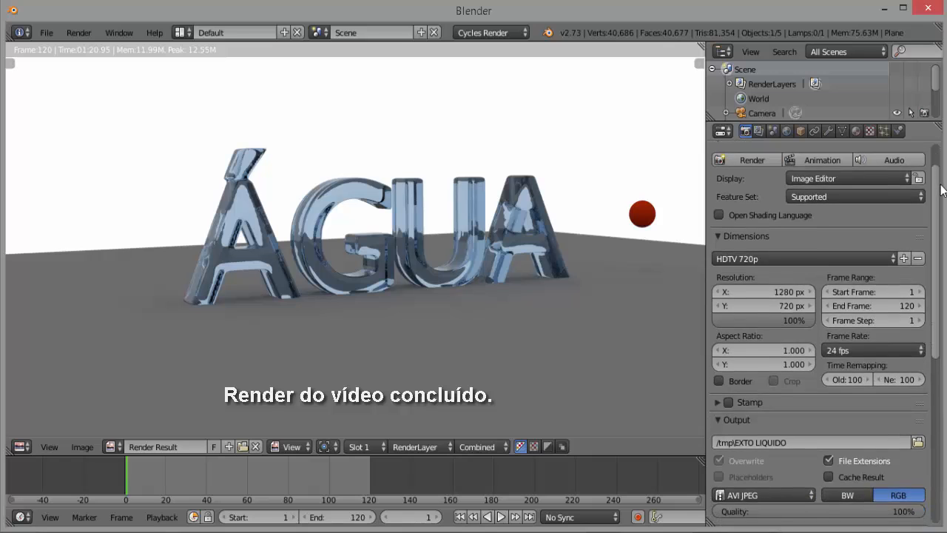
pyautogui.scroll(-7, 945, 221)
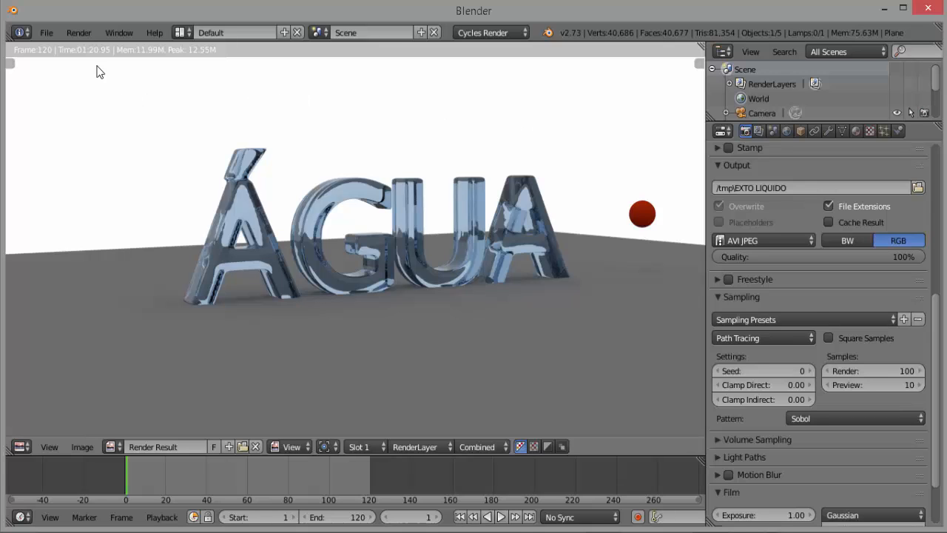
# Step: Play the rendered animation, close the player and render result, and hide the viewport's properties sidebar
pyautogui.click(80, 36)
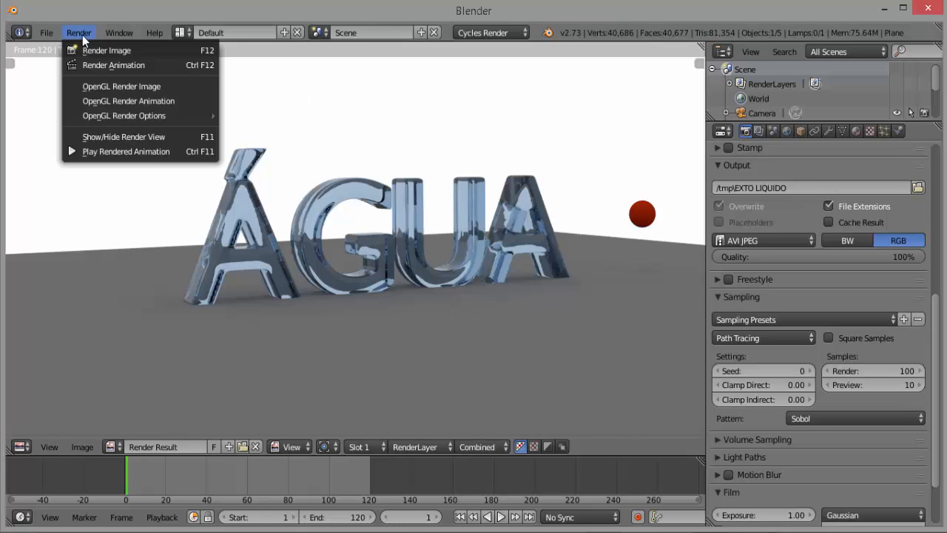
pyautogui.click(134, 152)
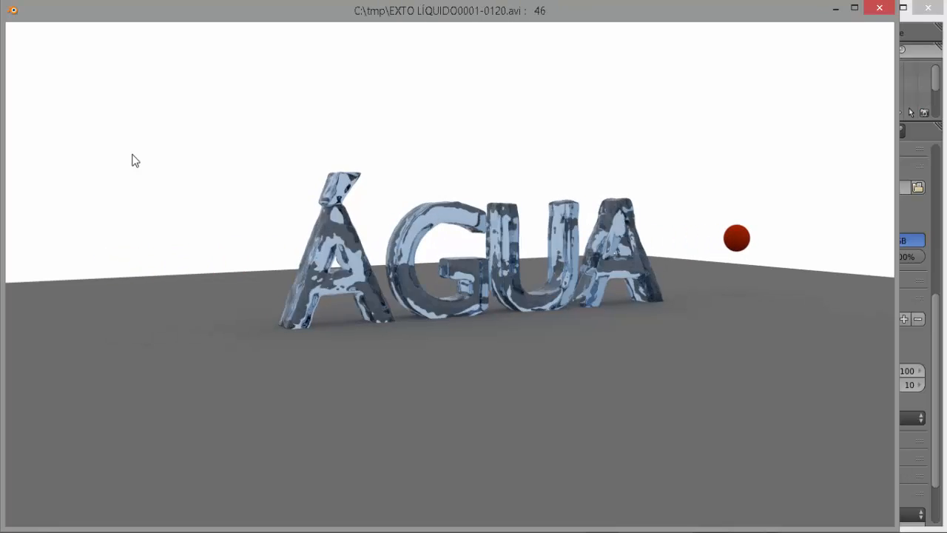
pyautogui.press('Escape')
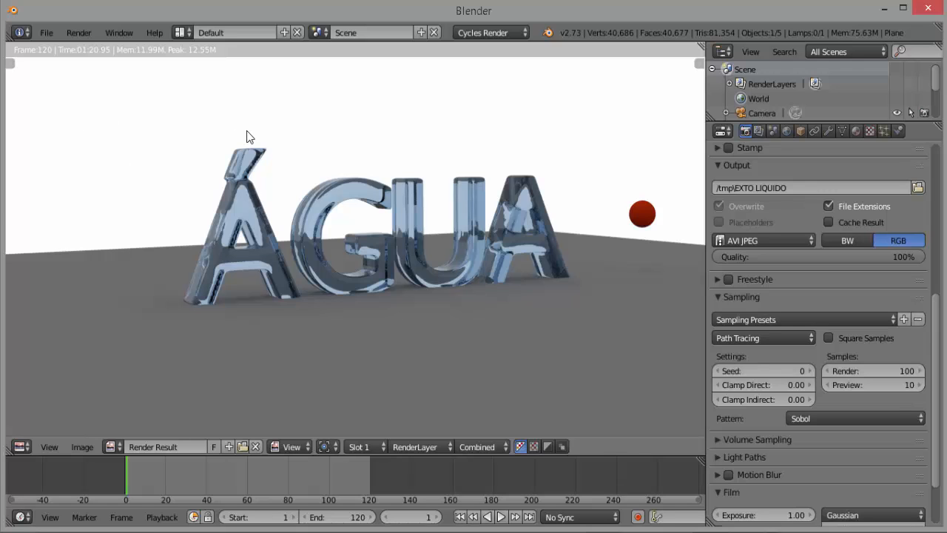
pyautogui.press('Escape')
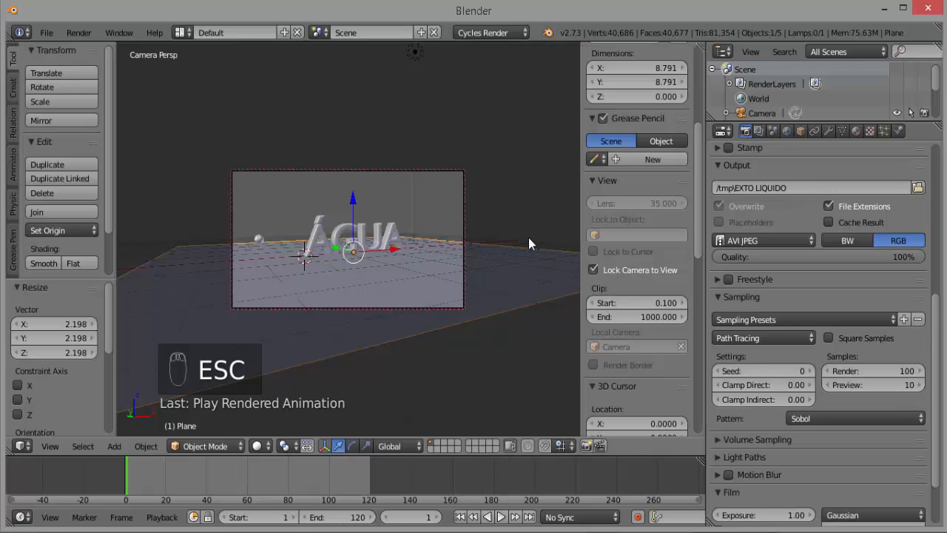
pyautogui.press('n')
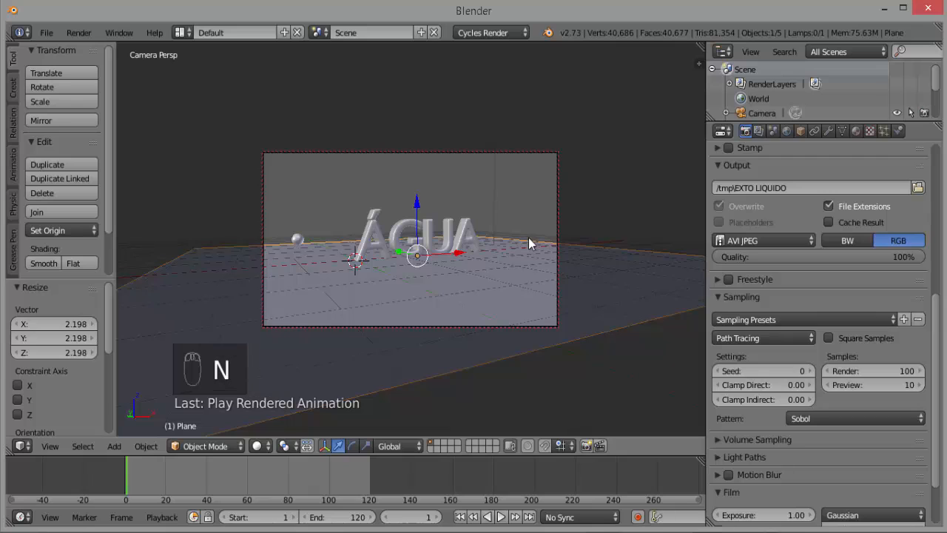